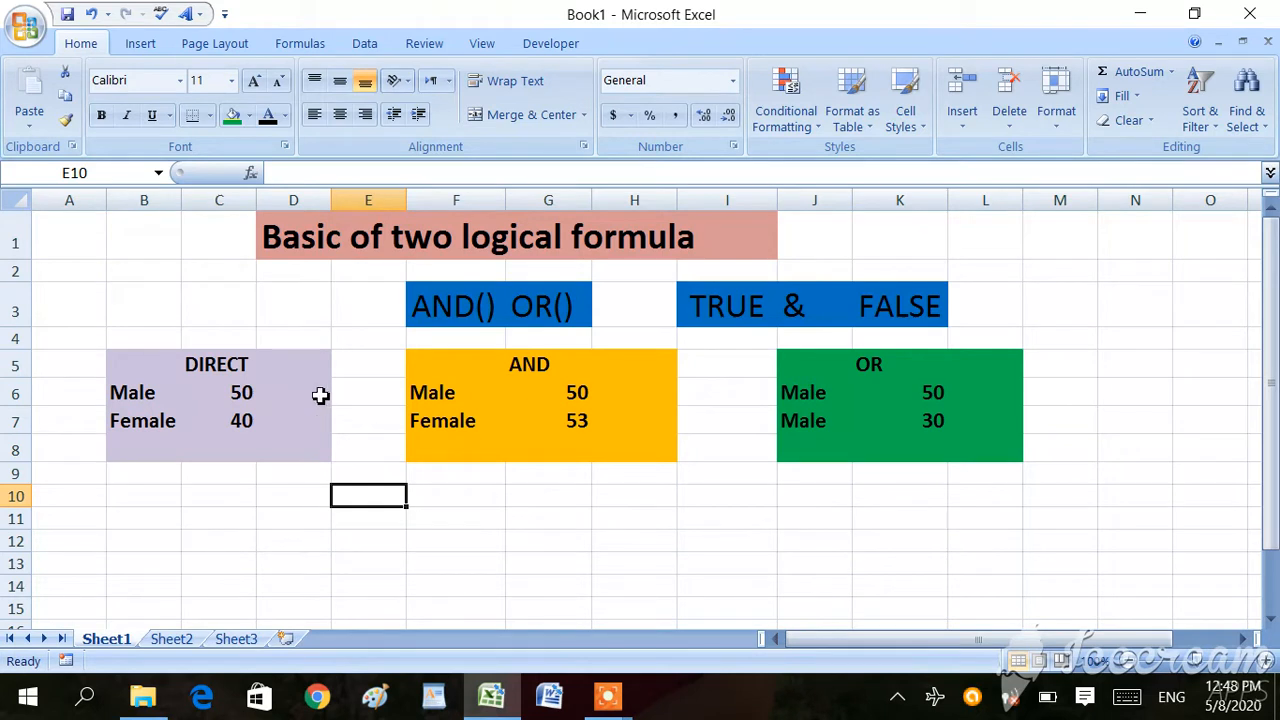
Step: In cell D6 of the DIRECT table, enter the formula =B6="MALE" to test the label directly
click(318, 398)
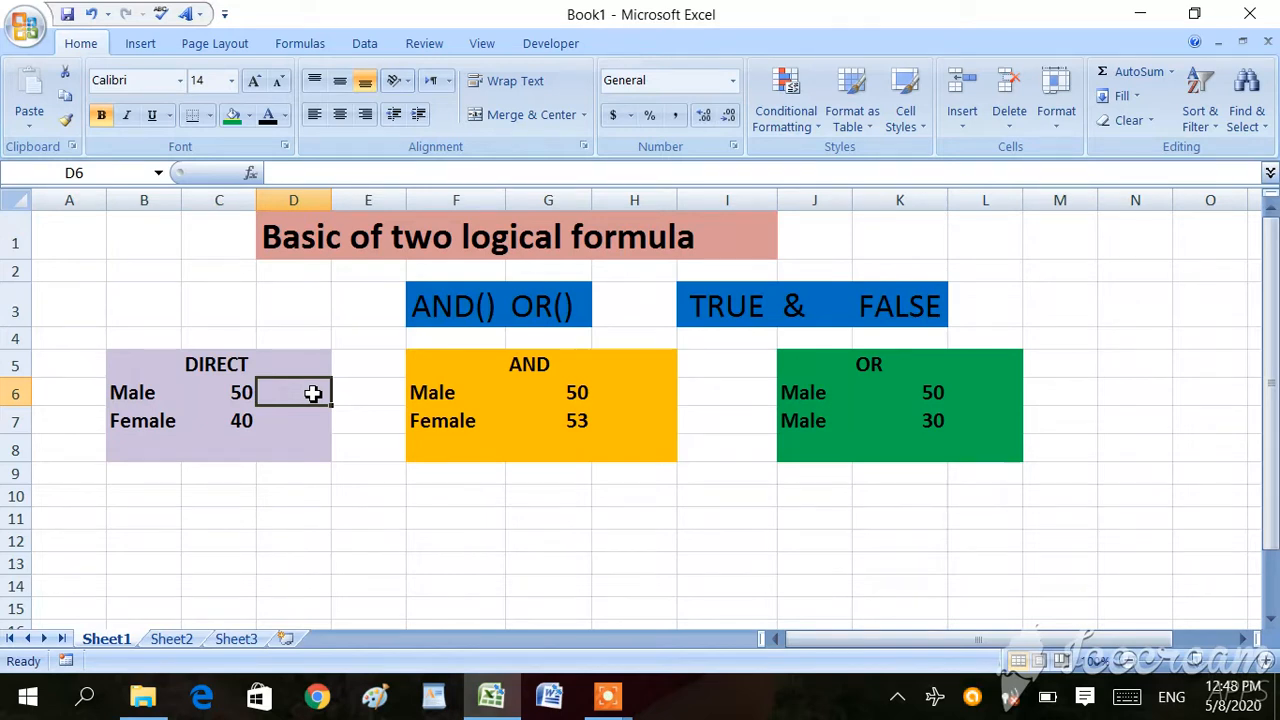
text(=)
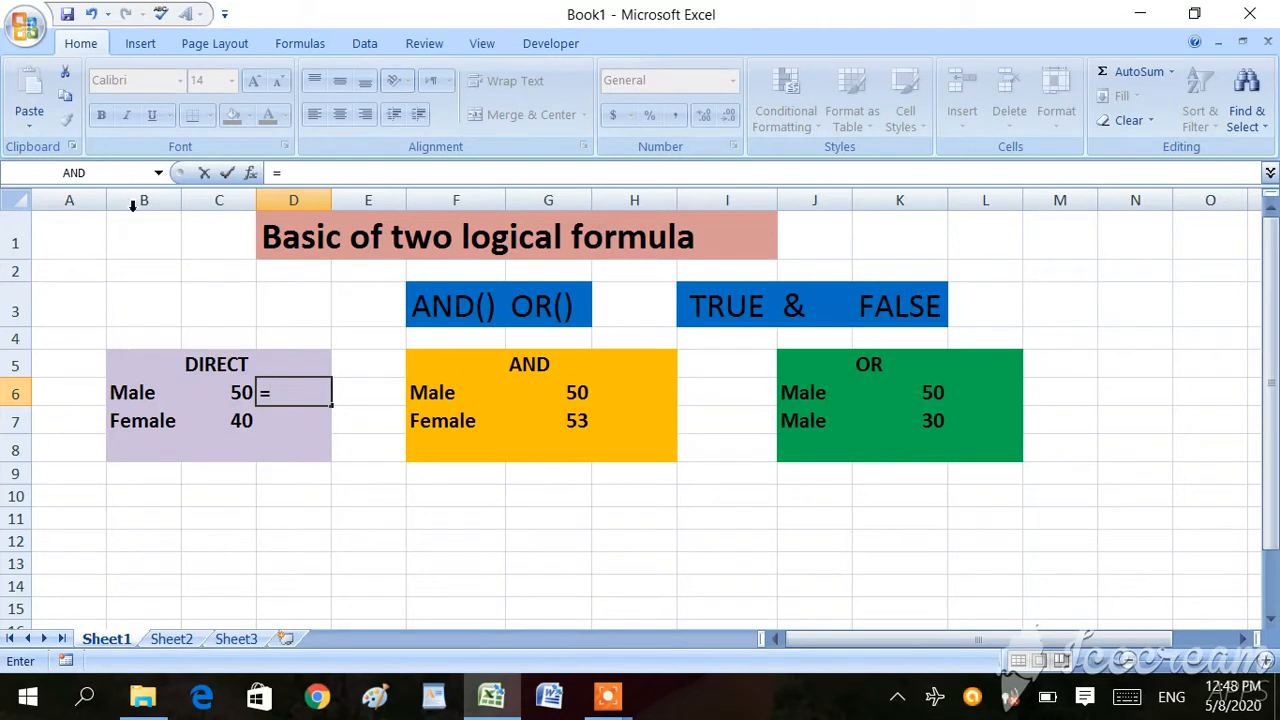
click(122, 394)
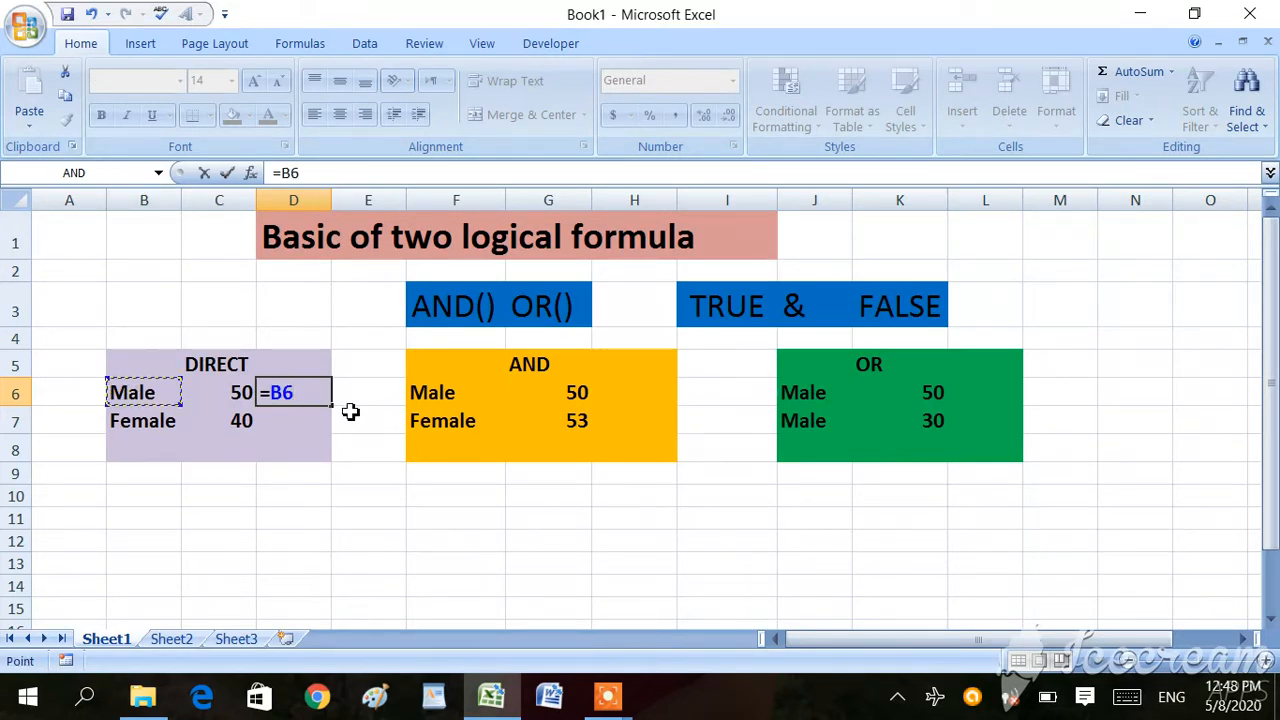
text(="MALE)
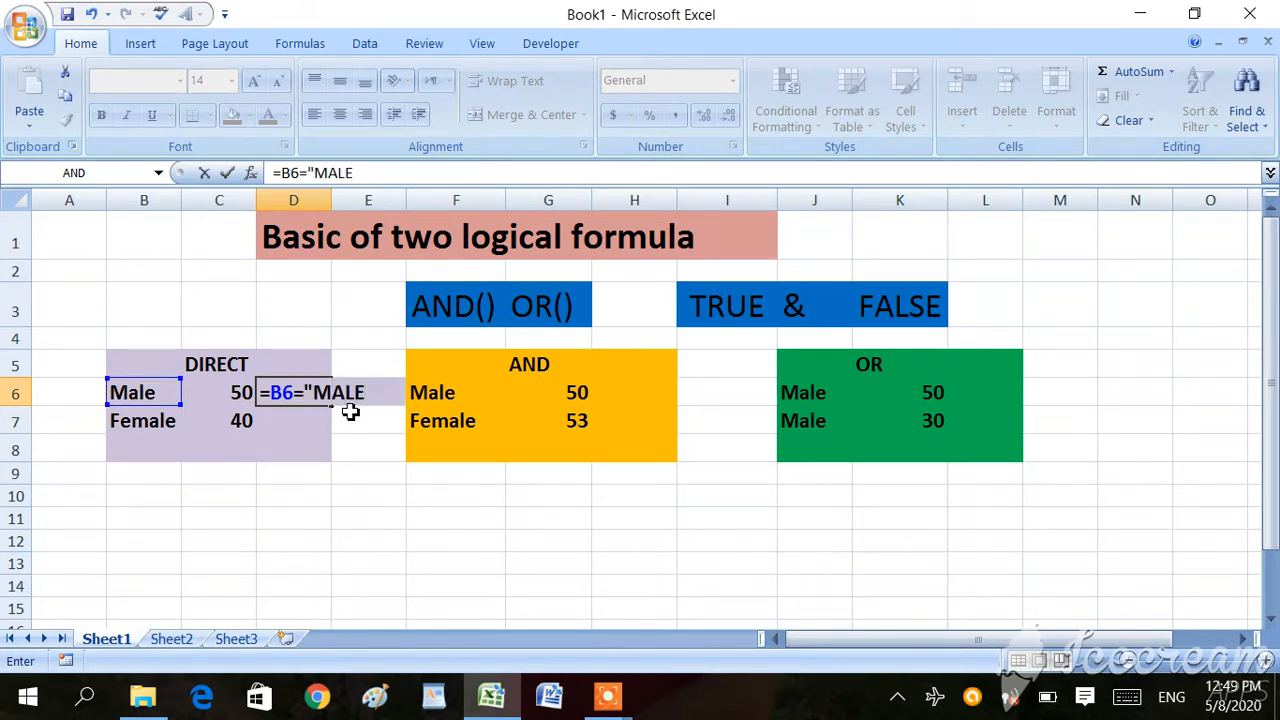
text(")
key(Return)
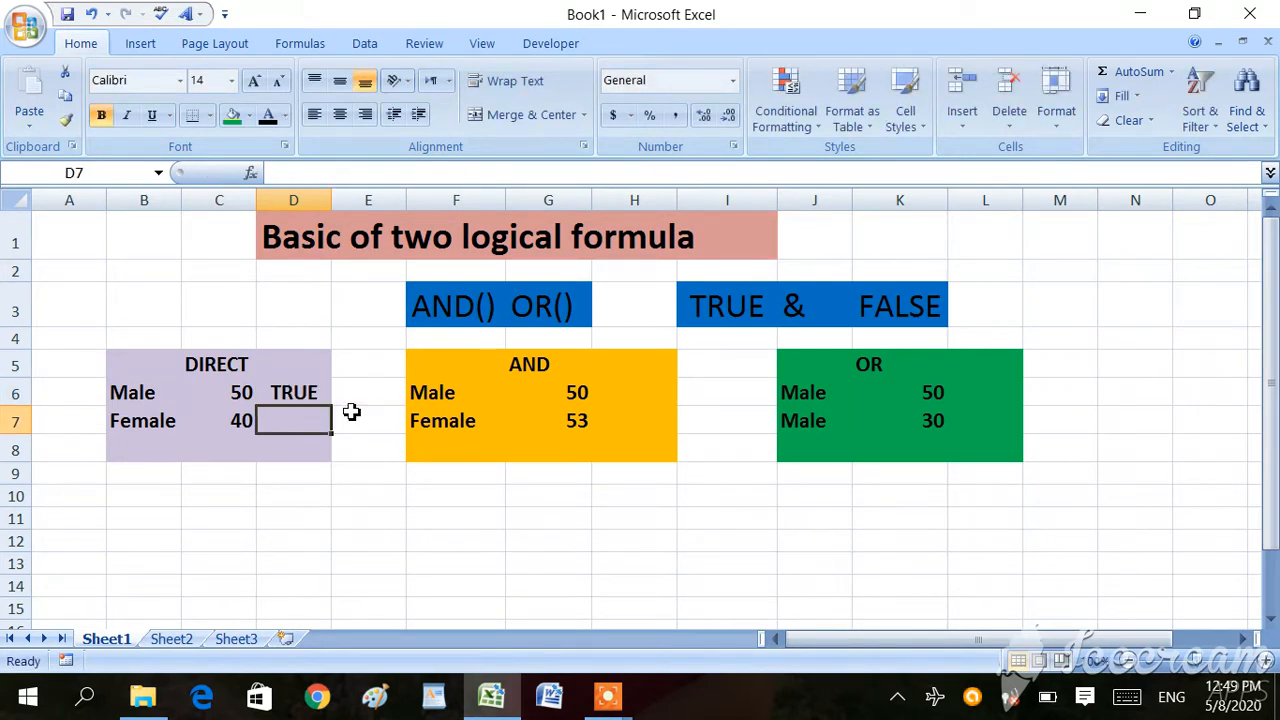
Step: Copy the comparison formula from D6 down to D7
click(320, 383)
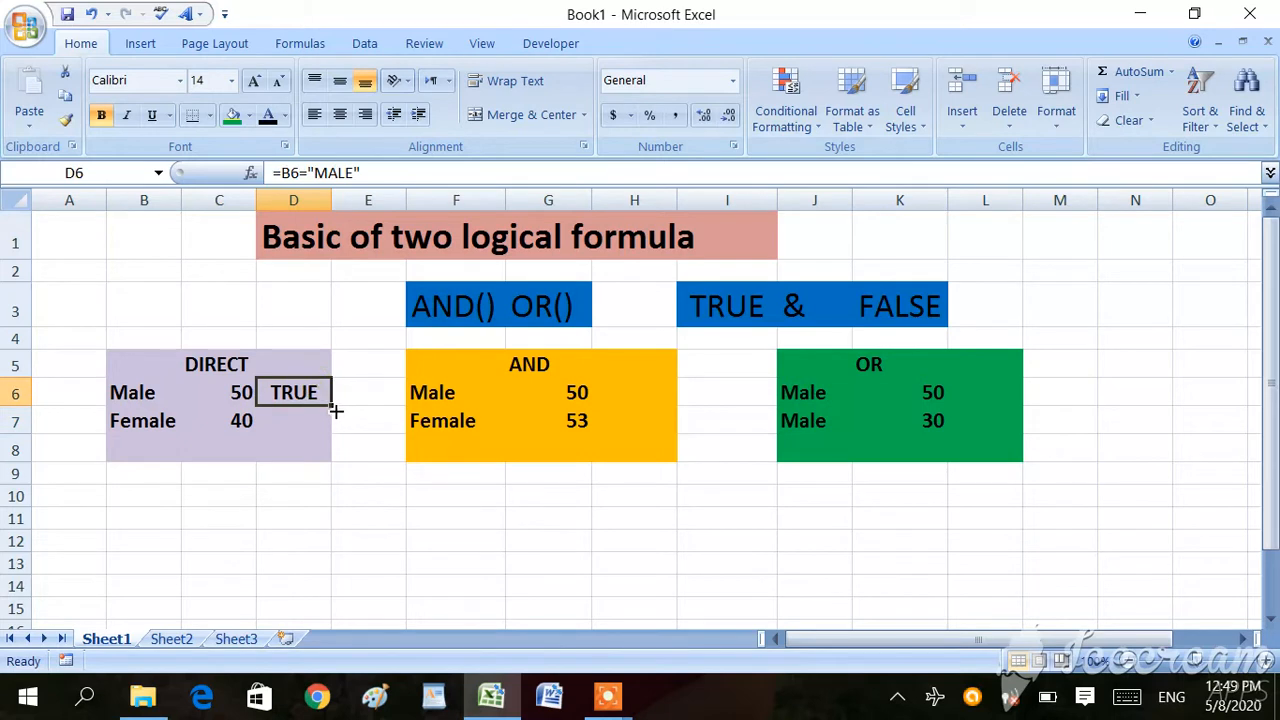
drag(333, 406, 331, 432)
click(292, 472)
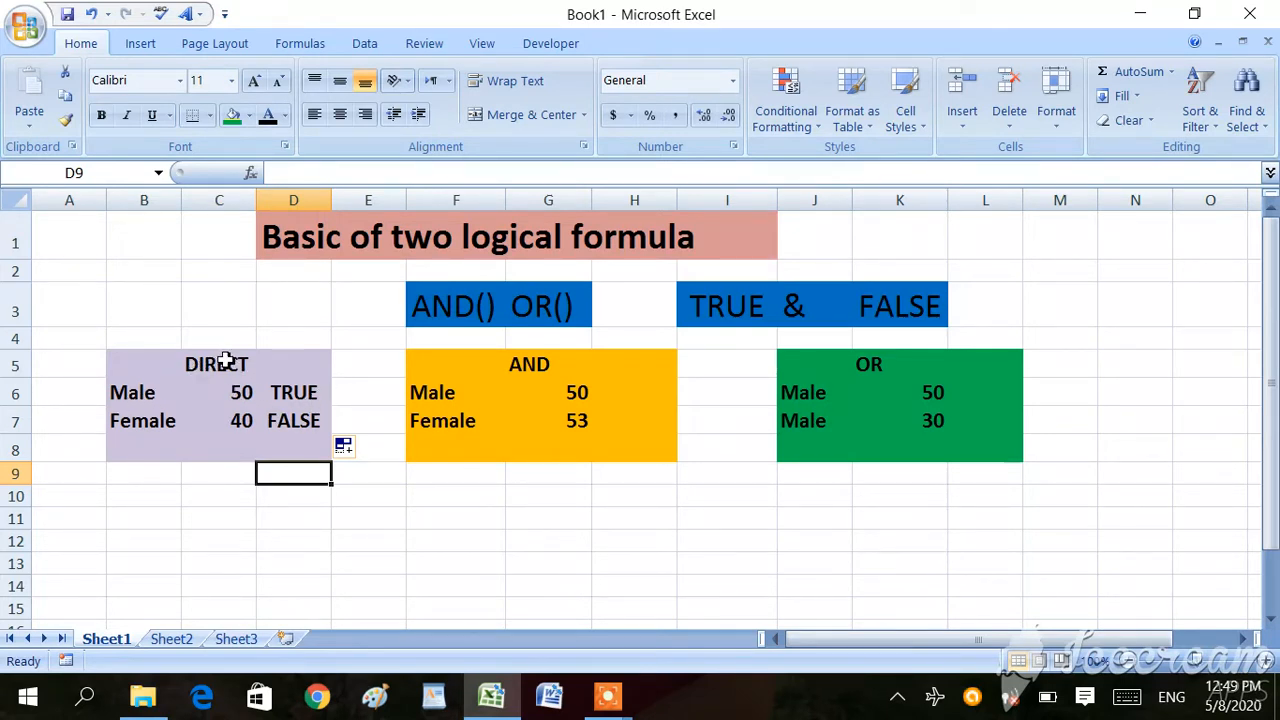
Step: In cell H6 of the AND table, enter the formula =AND(F6="MALE",G6>=50)
click(638, 394)
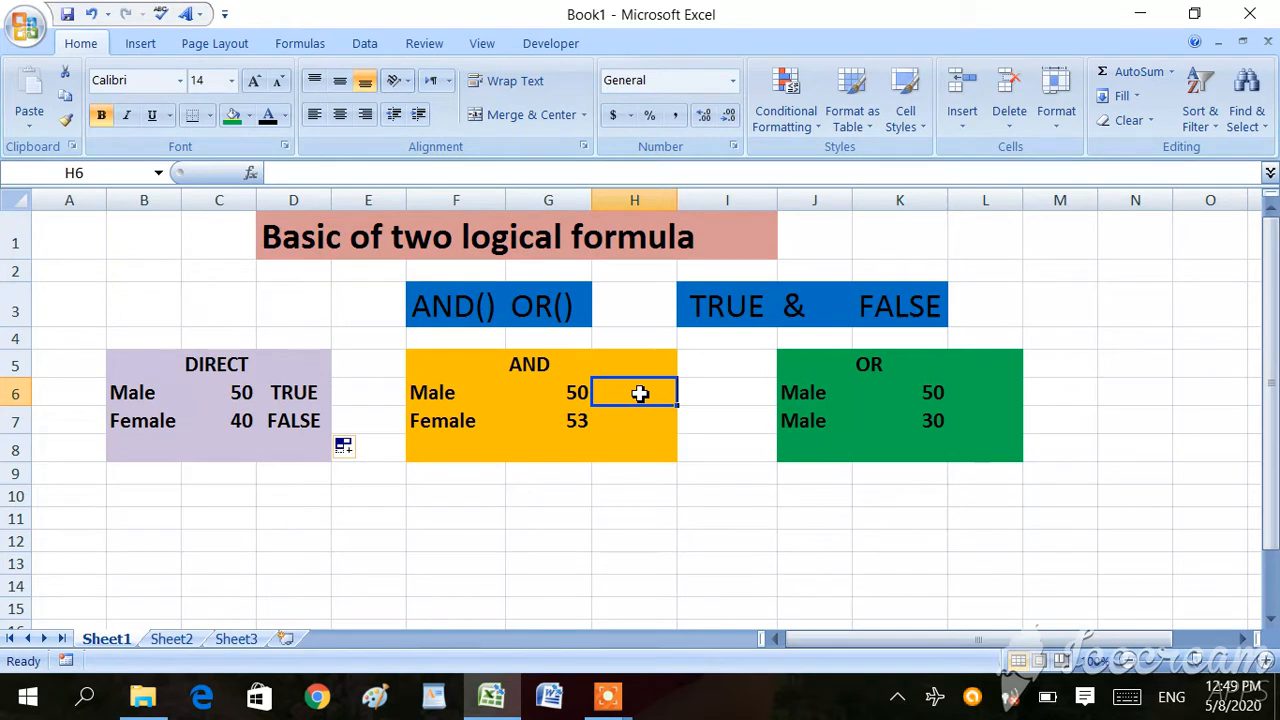
text(=)
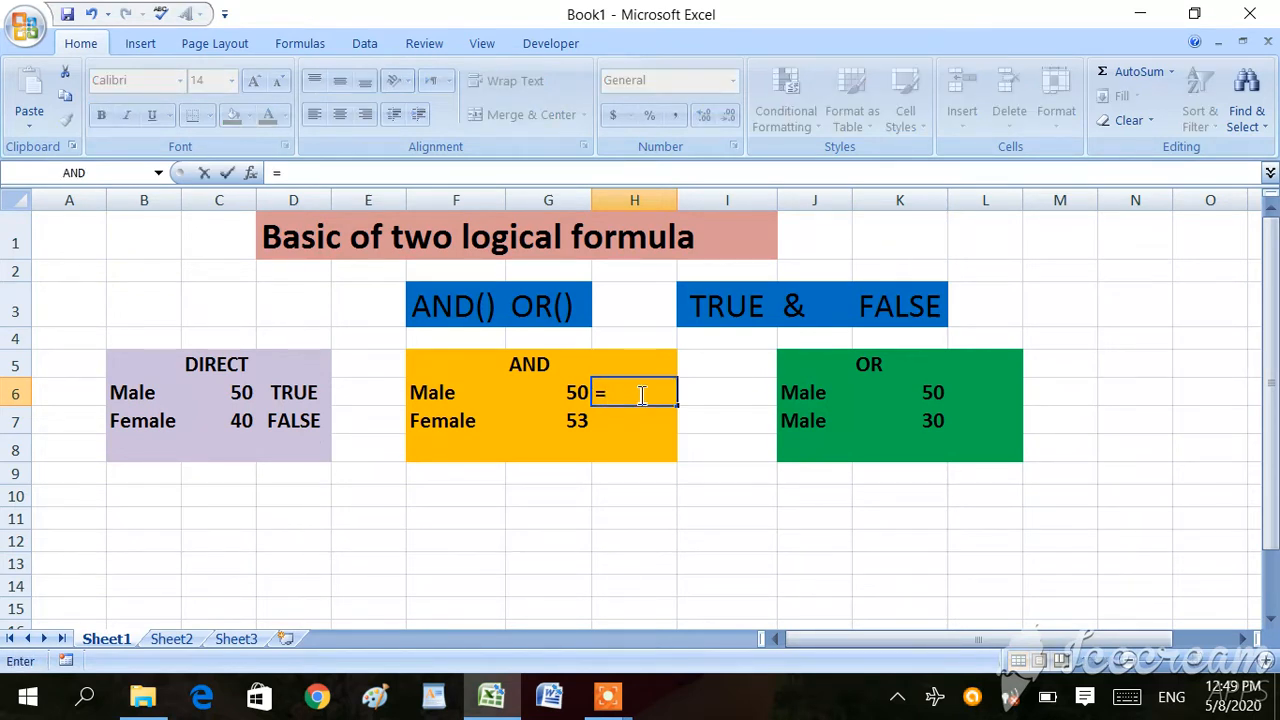
text(and)
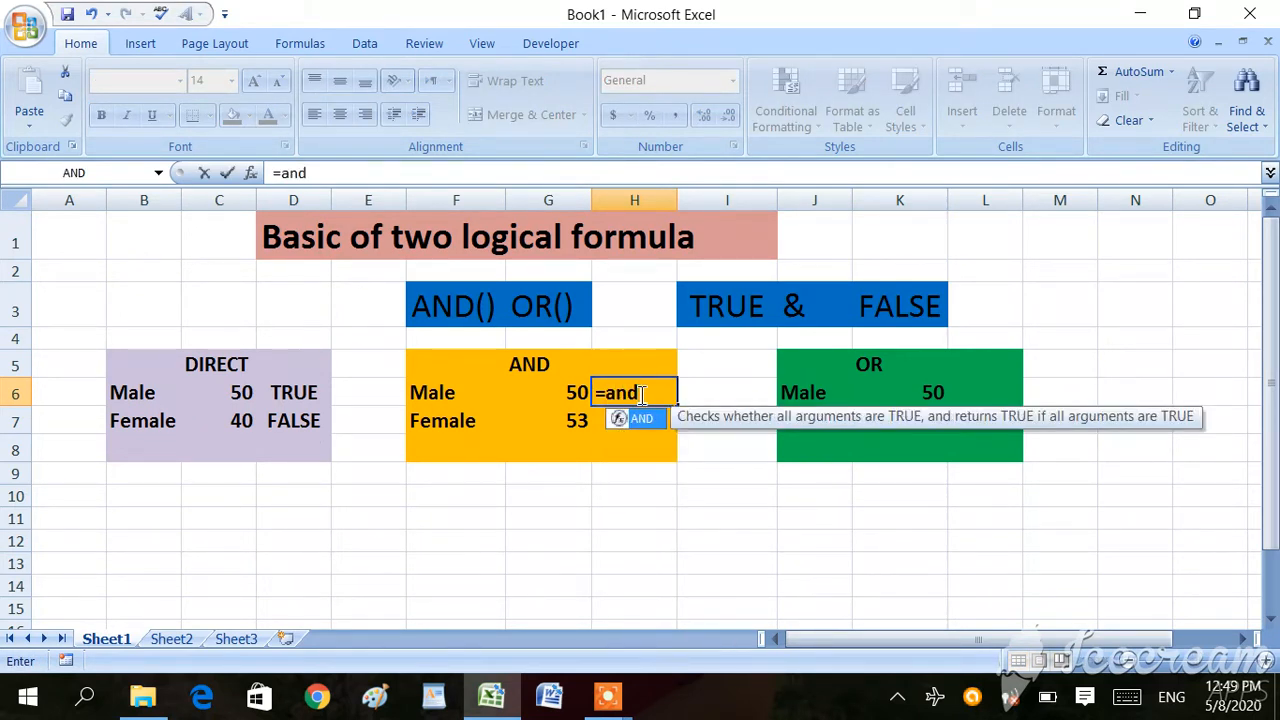
text(()
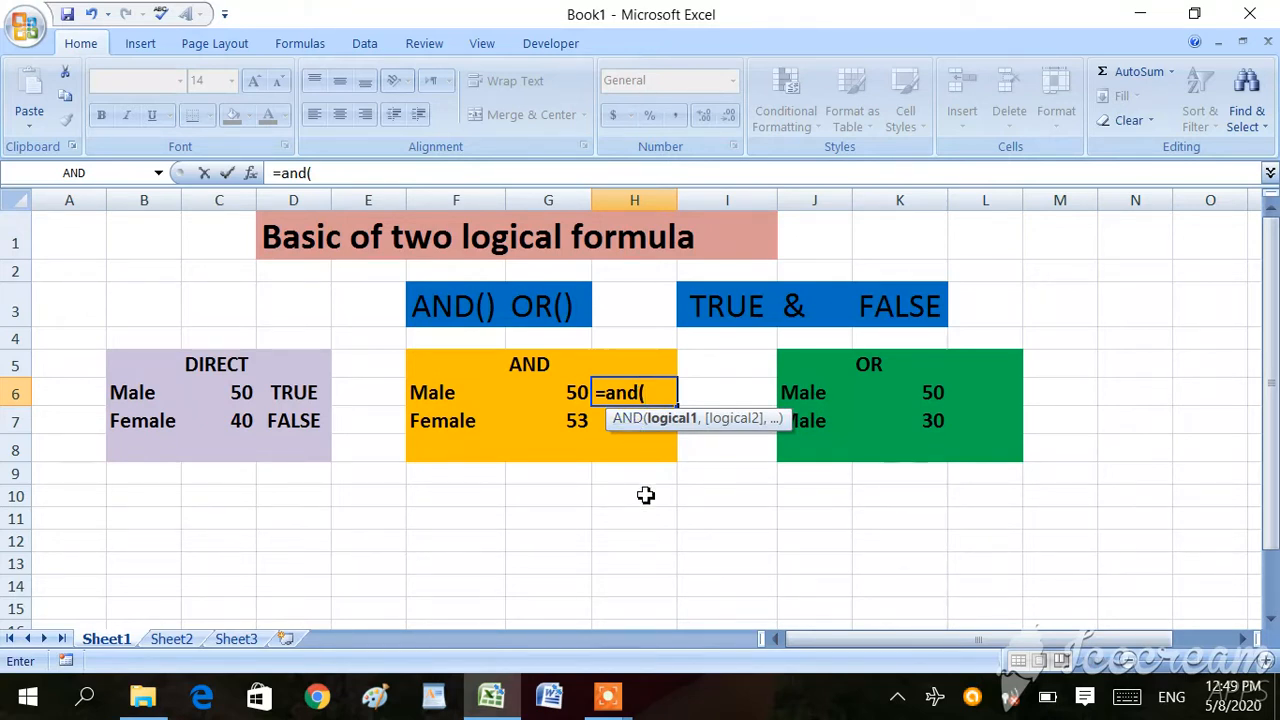
text(f6)
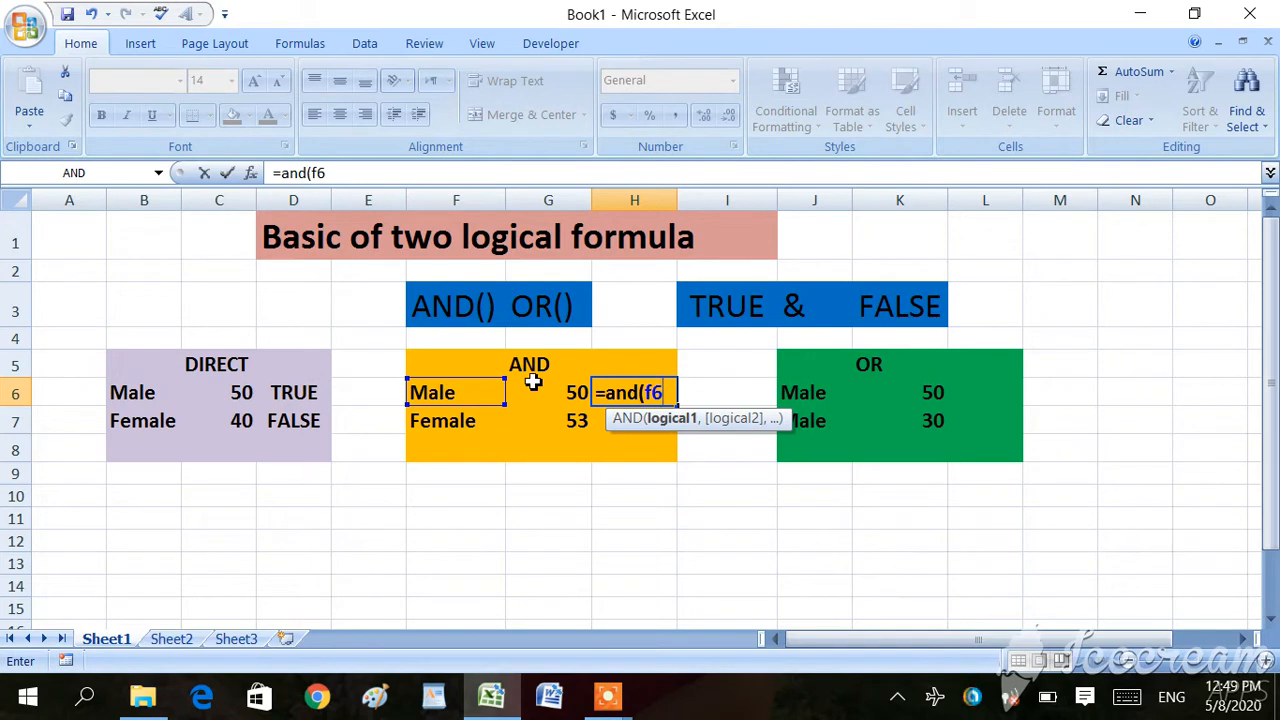
text(+)
key(BackSpace)
text(=')
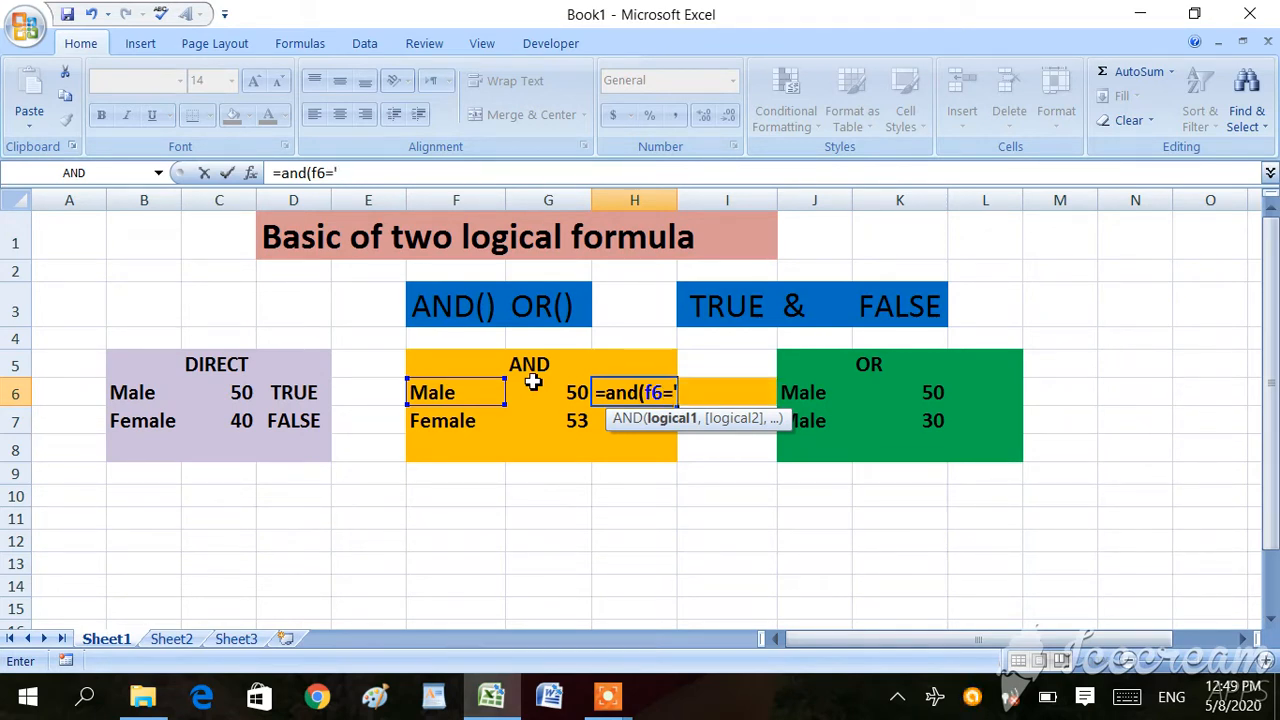
text("MALE")
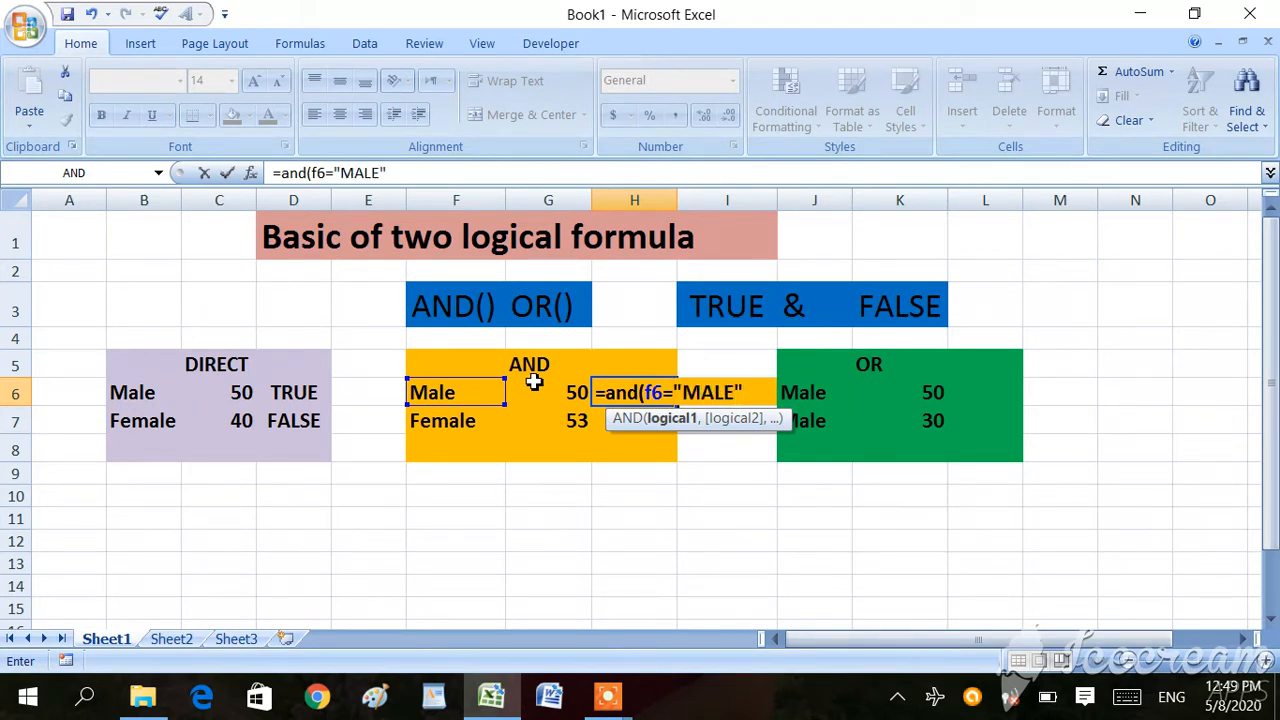
text(,)
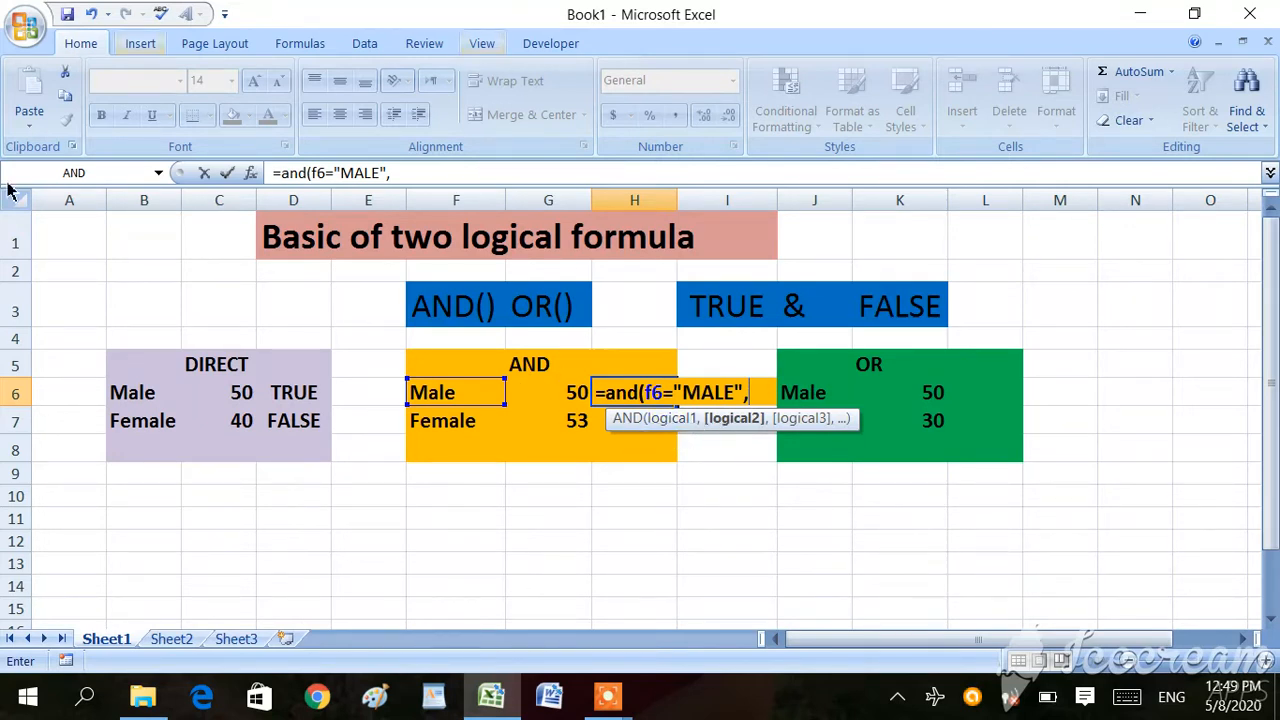
click(553, 396)
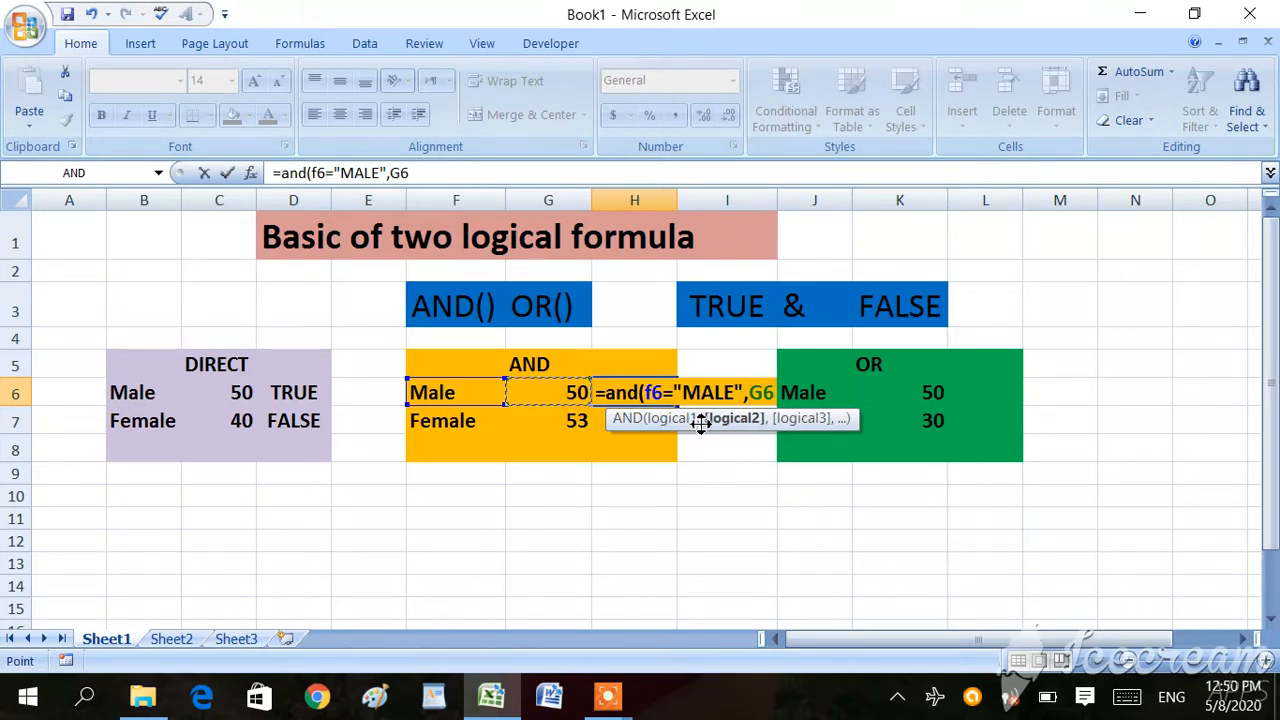
text(>=)
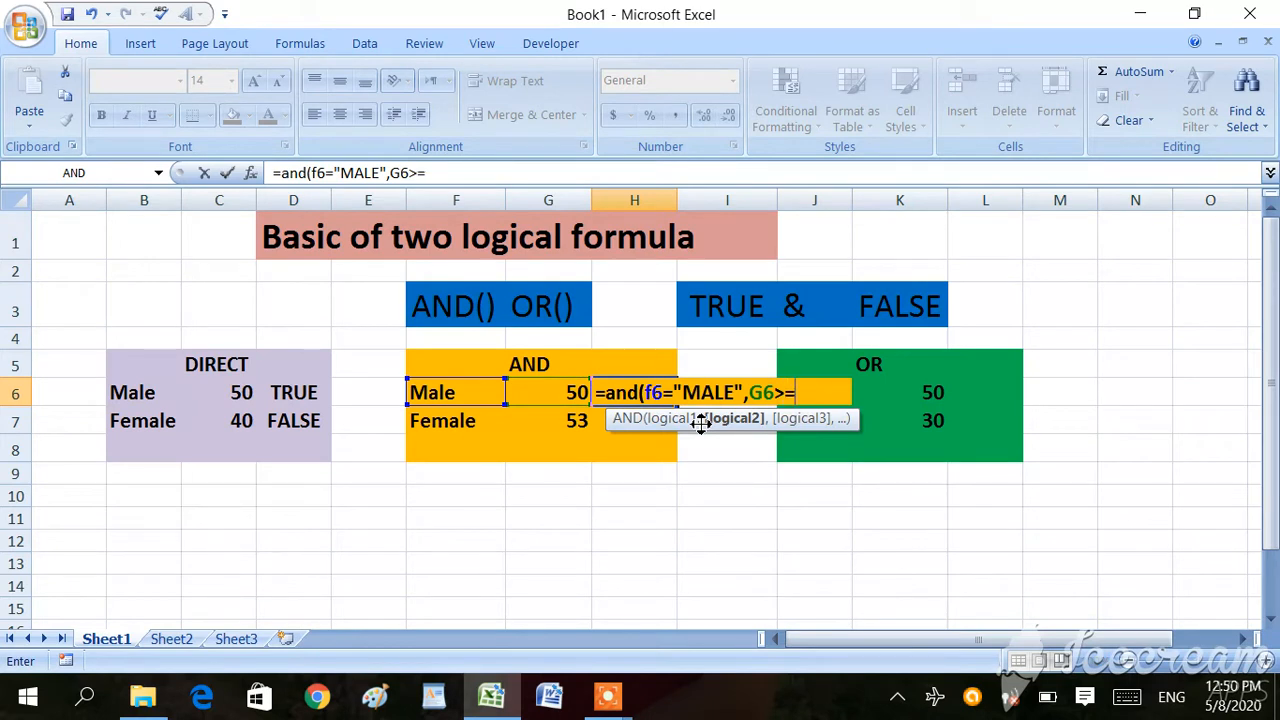
text(50)
key(Return)
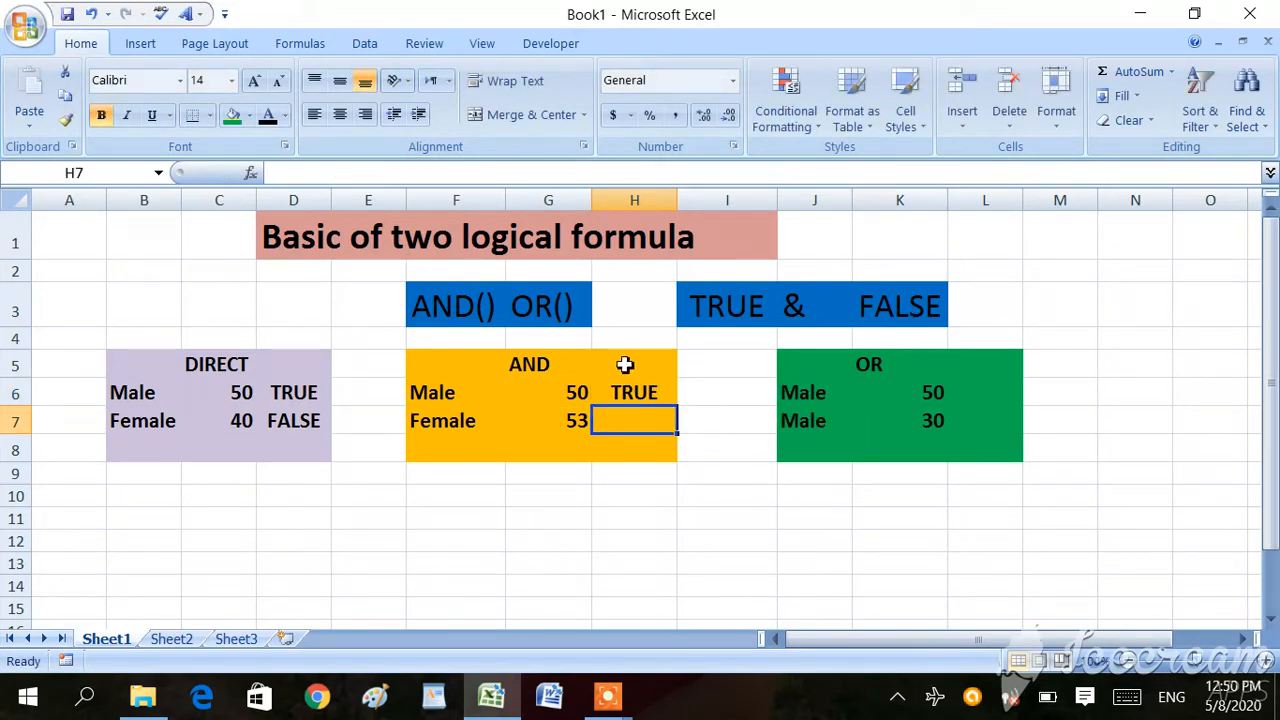
Step: Copy the AND formula from H6 down to H7 and change the label in F7 to Male
click(641, 392)
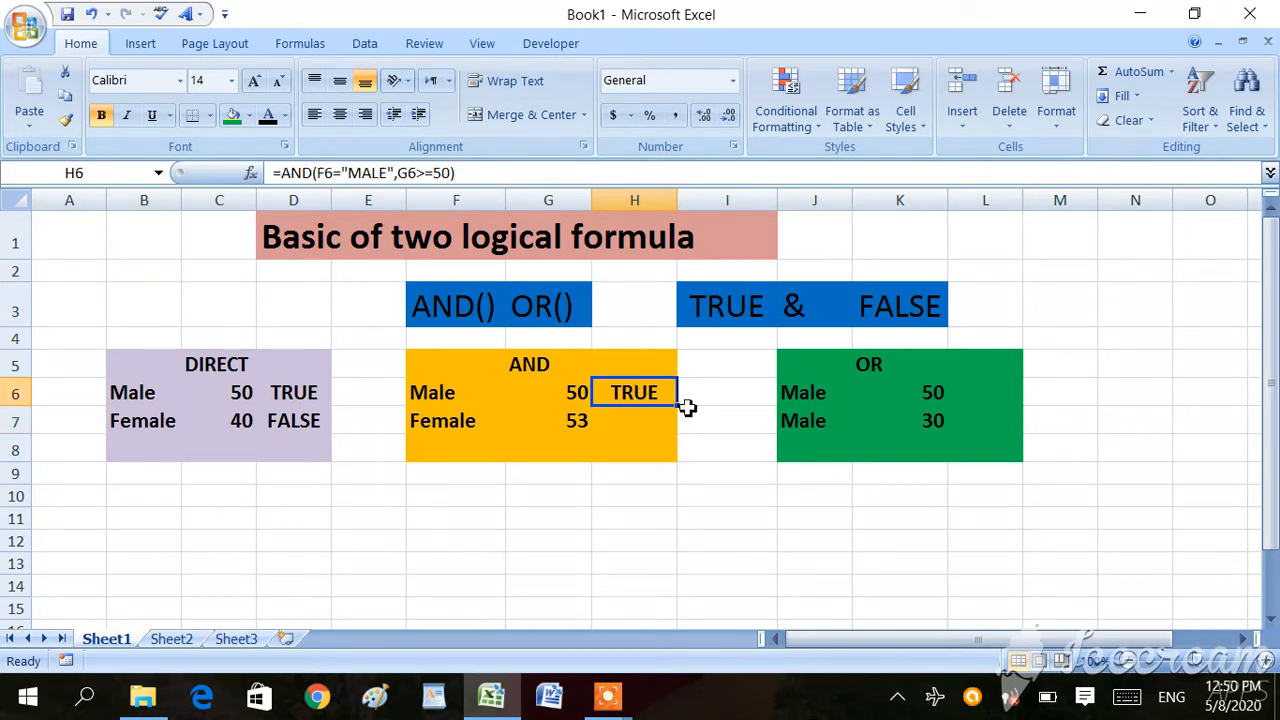
drag(677, 406, 678, 440)
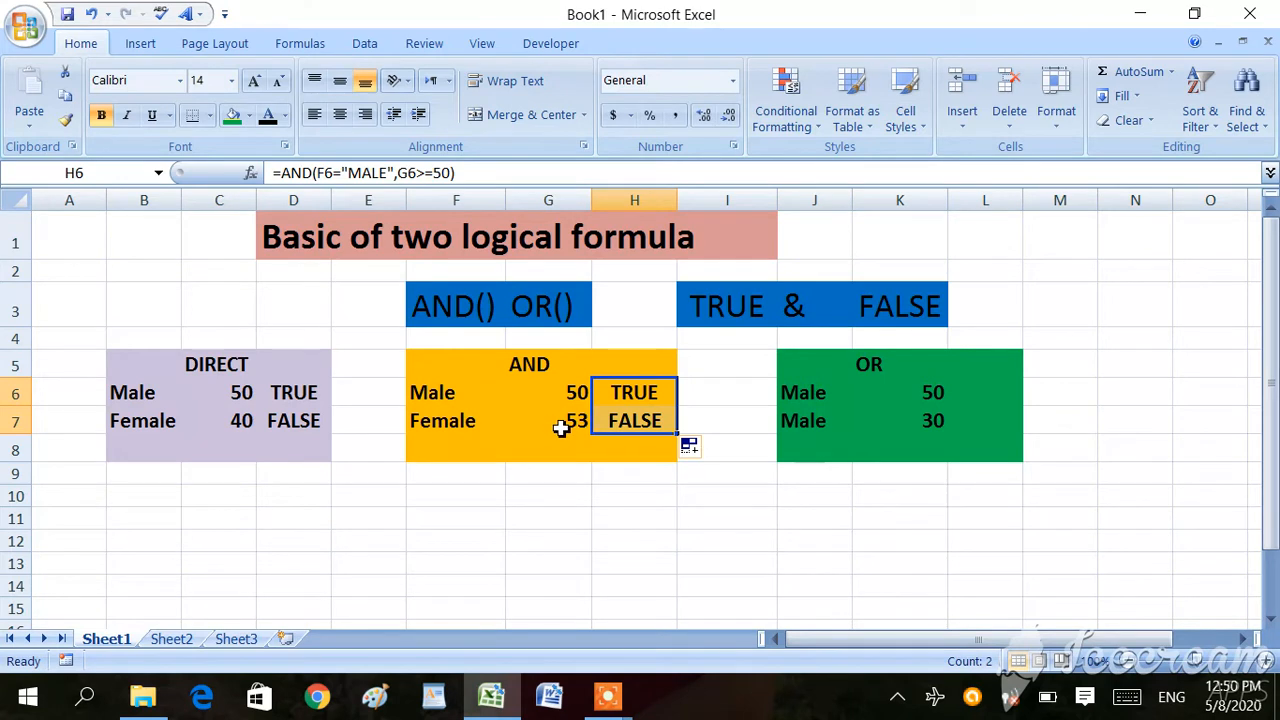
click(459, 421)
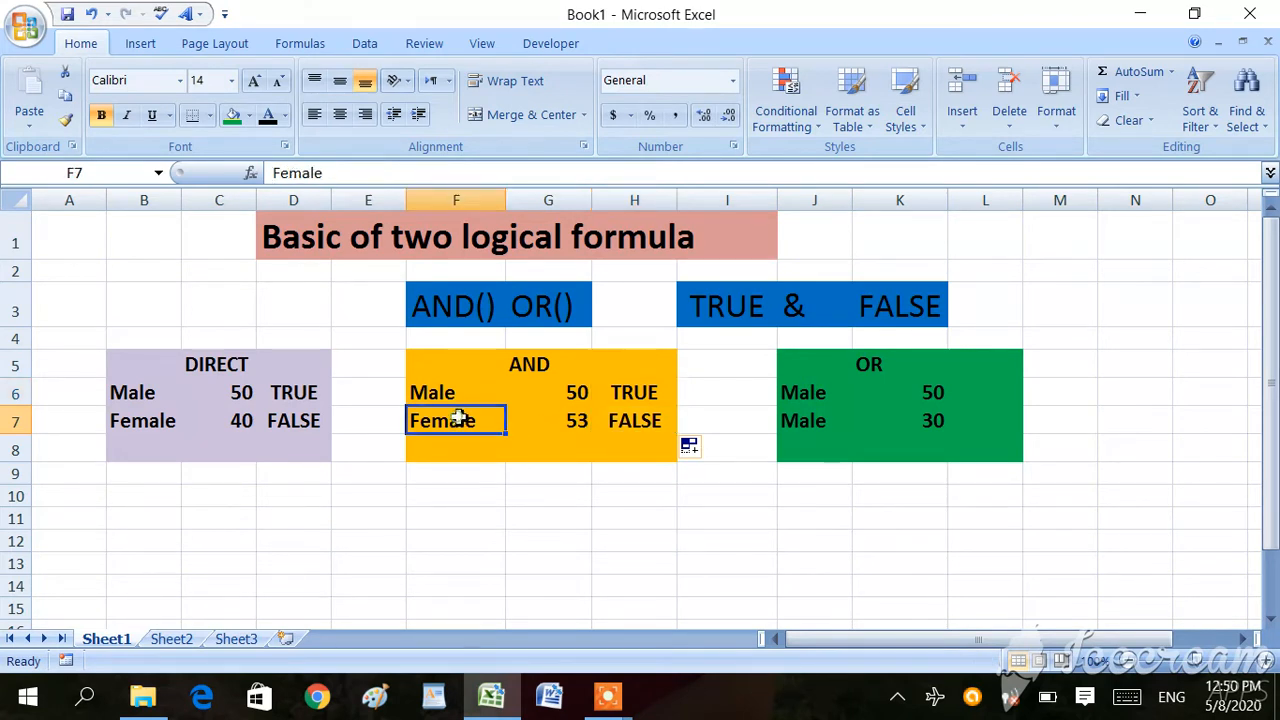
text(Mal)
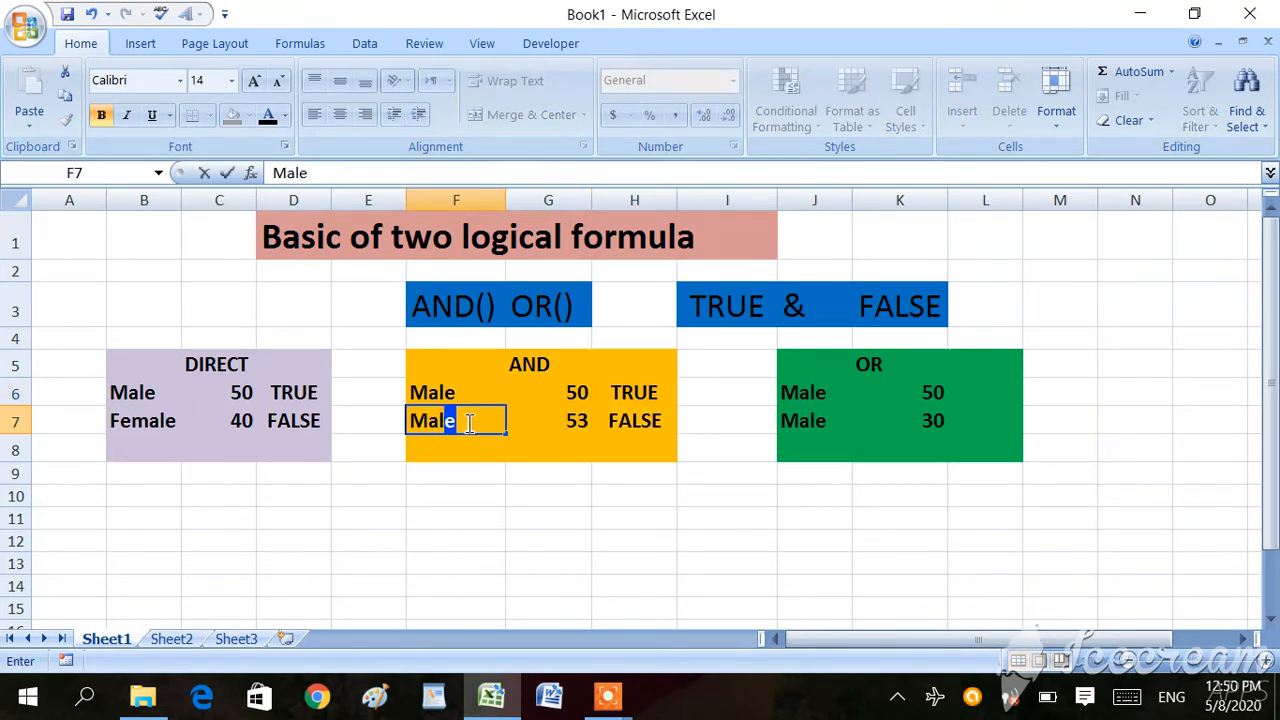
text(e)
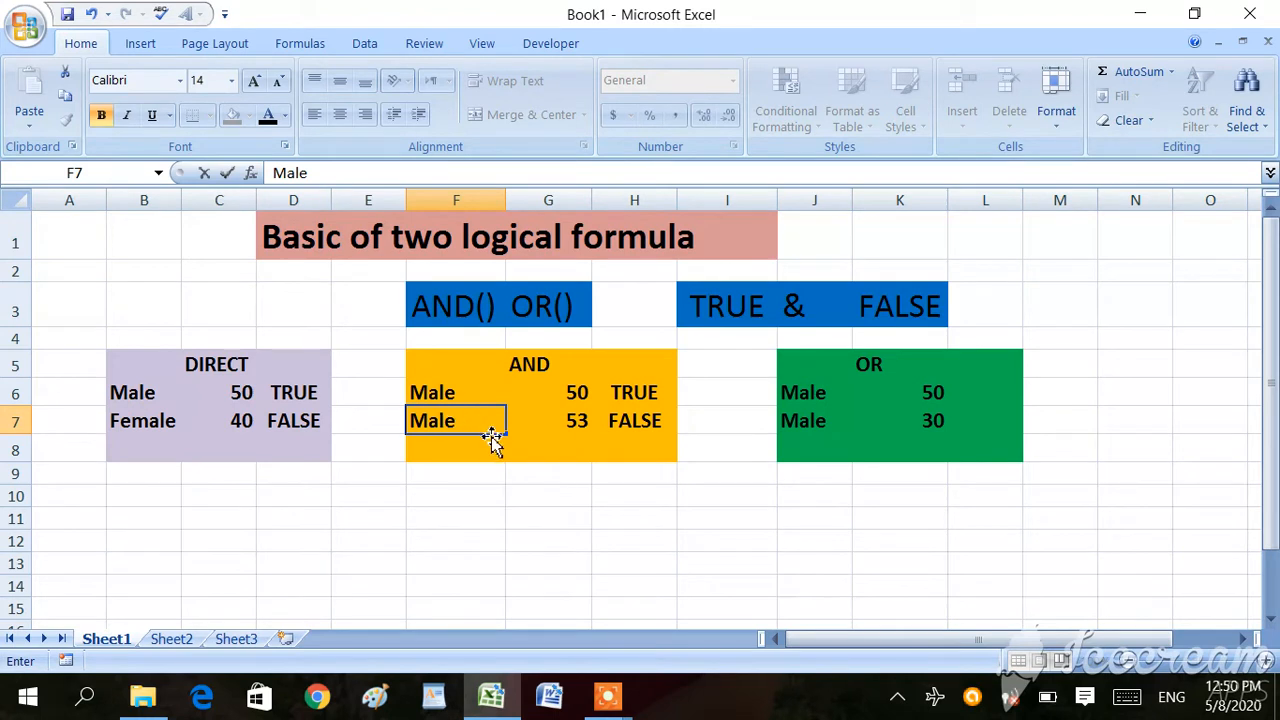
key(Return)
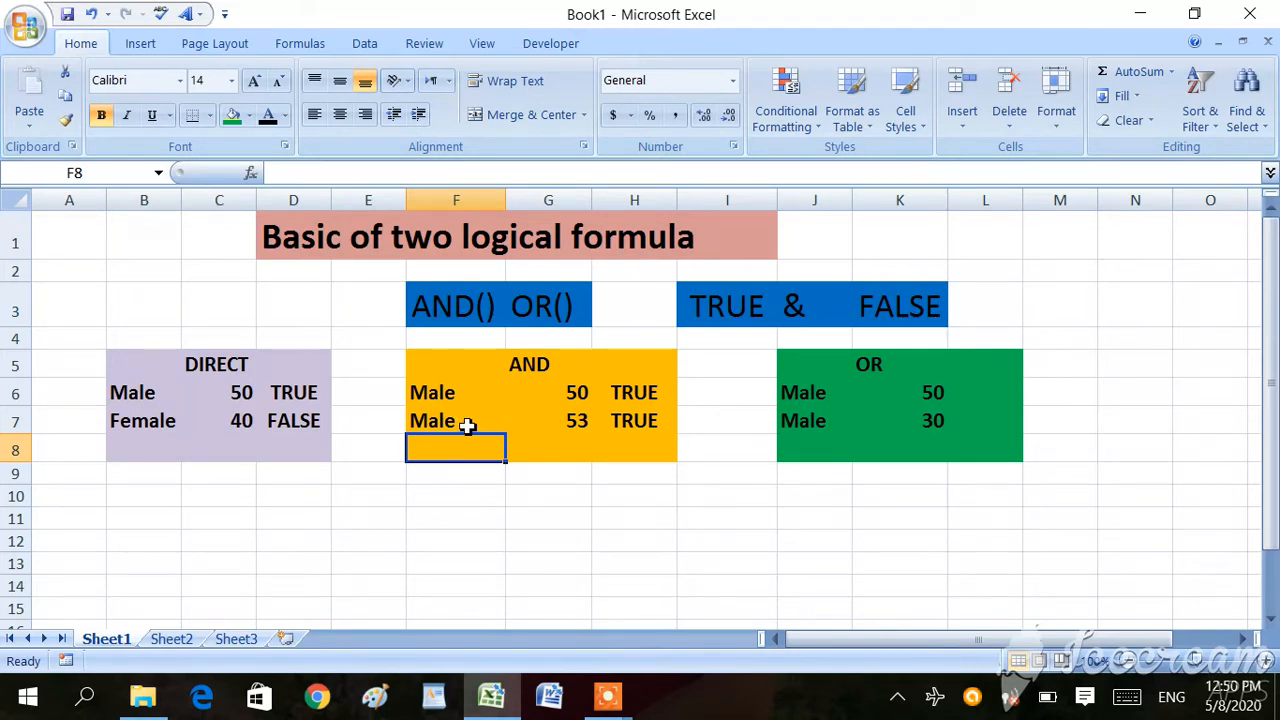
Step: In cell L6 of the OR table, enter the formula =OR(J6="MALE",K6>=50)
click(978, 398)
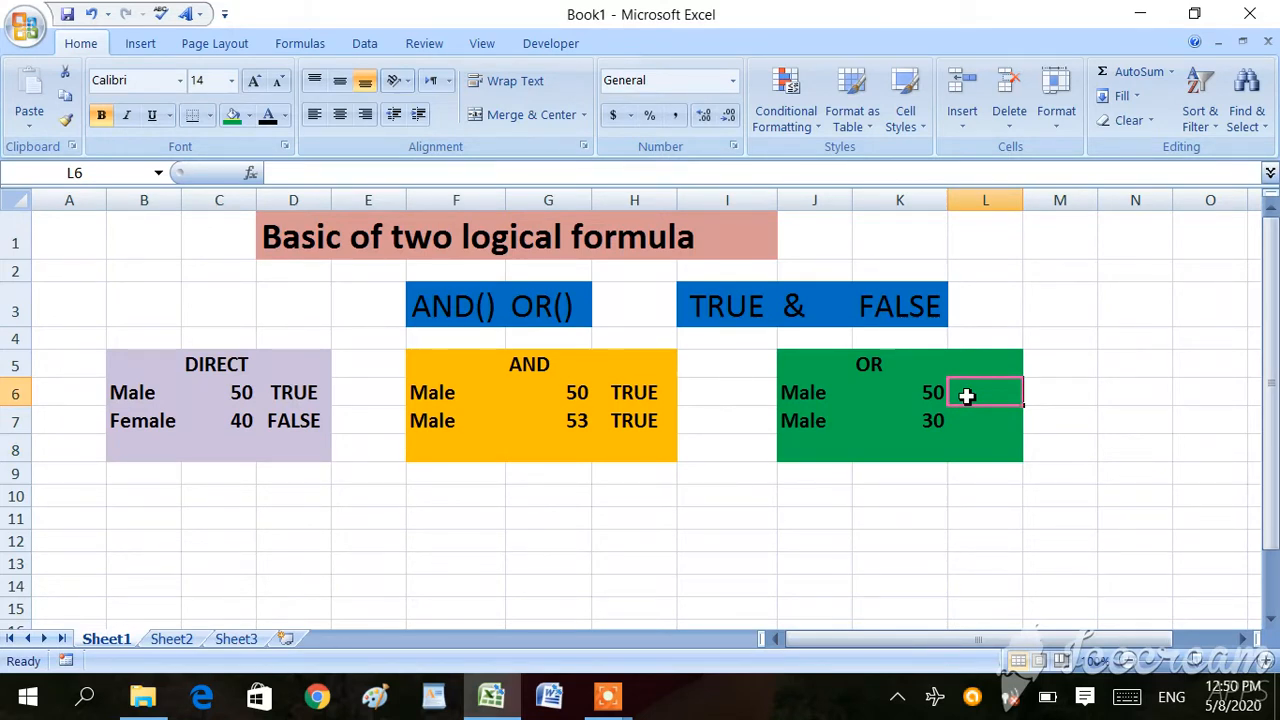
text(=)
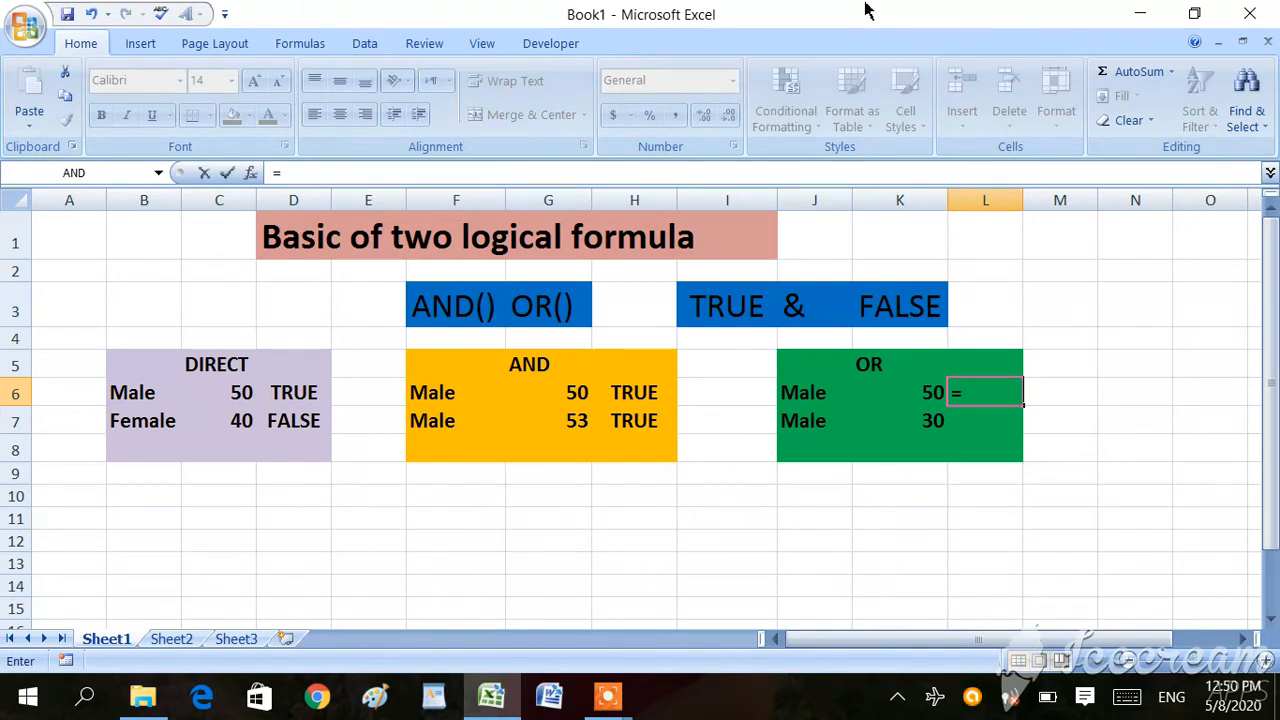
text(or)
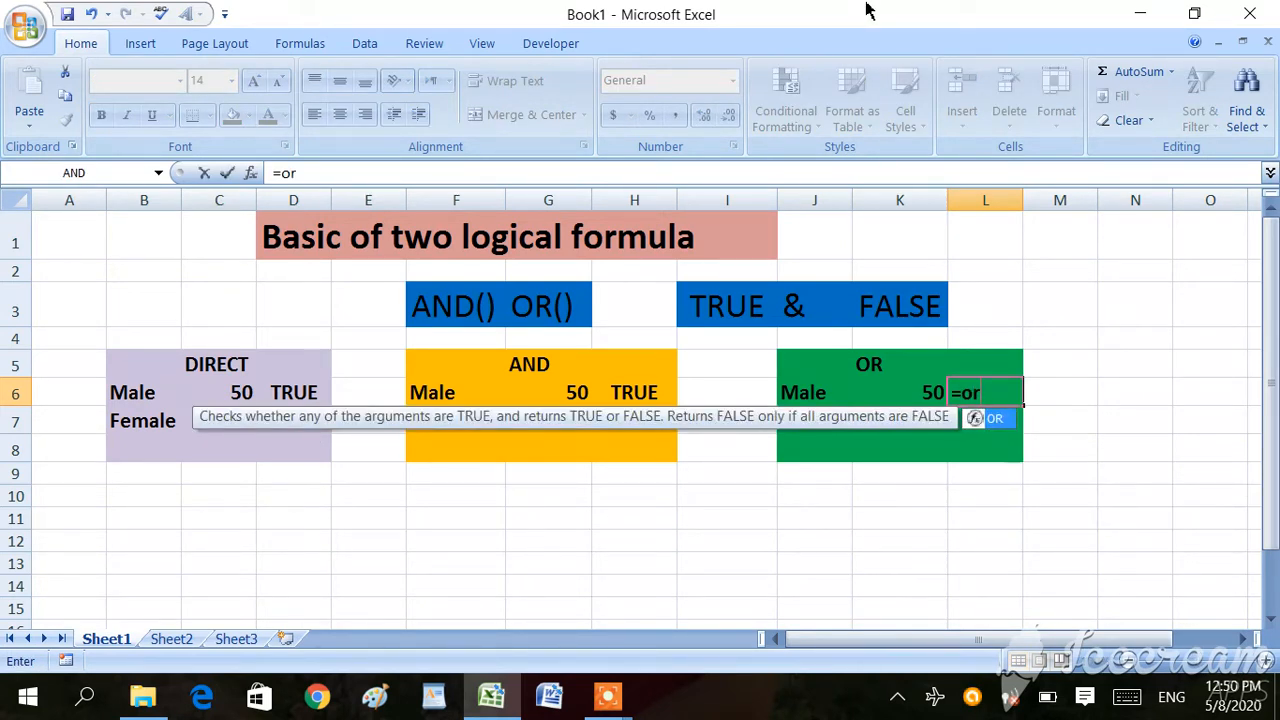
text(()
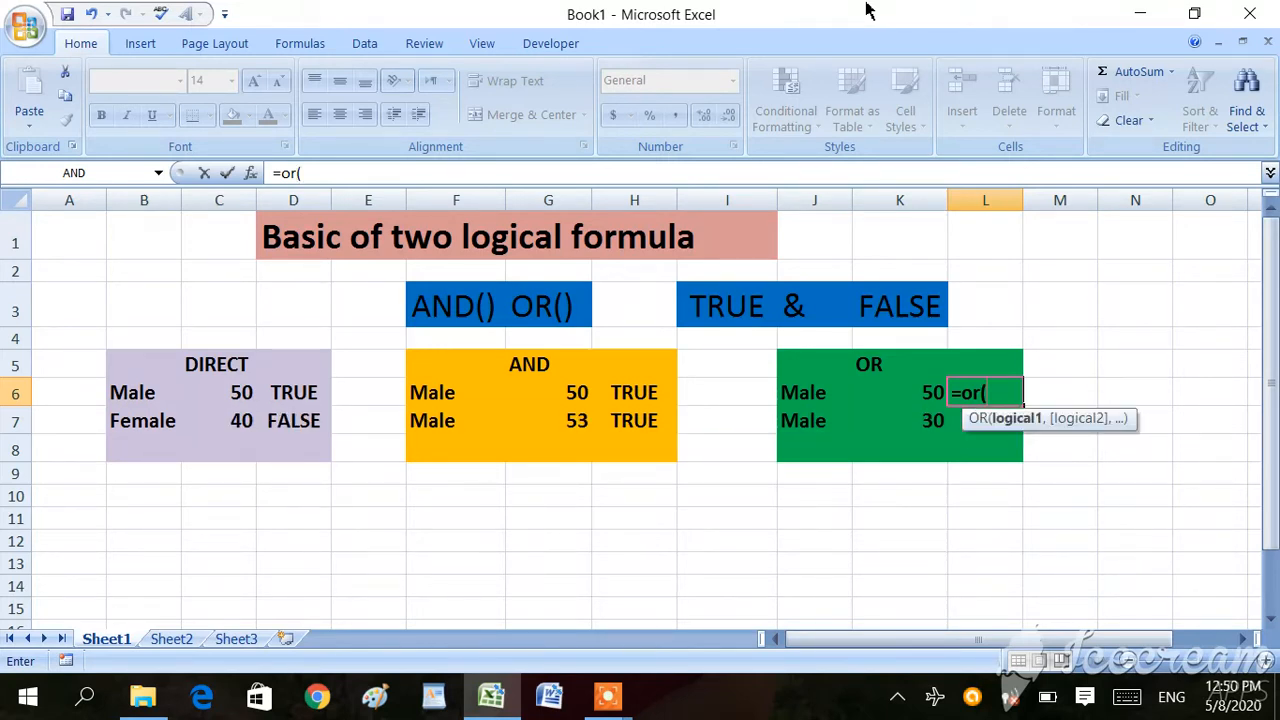
click(828, 393)
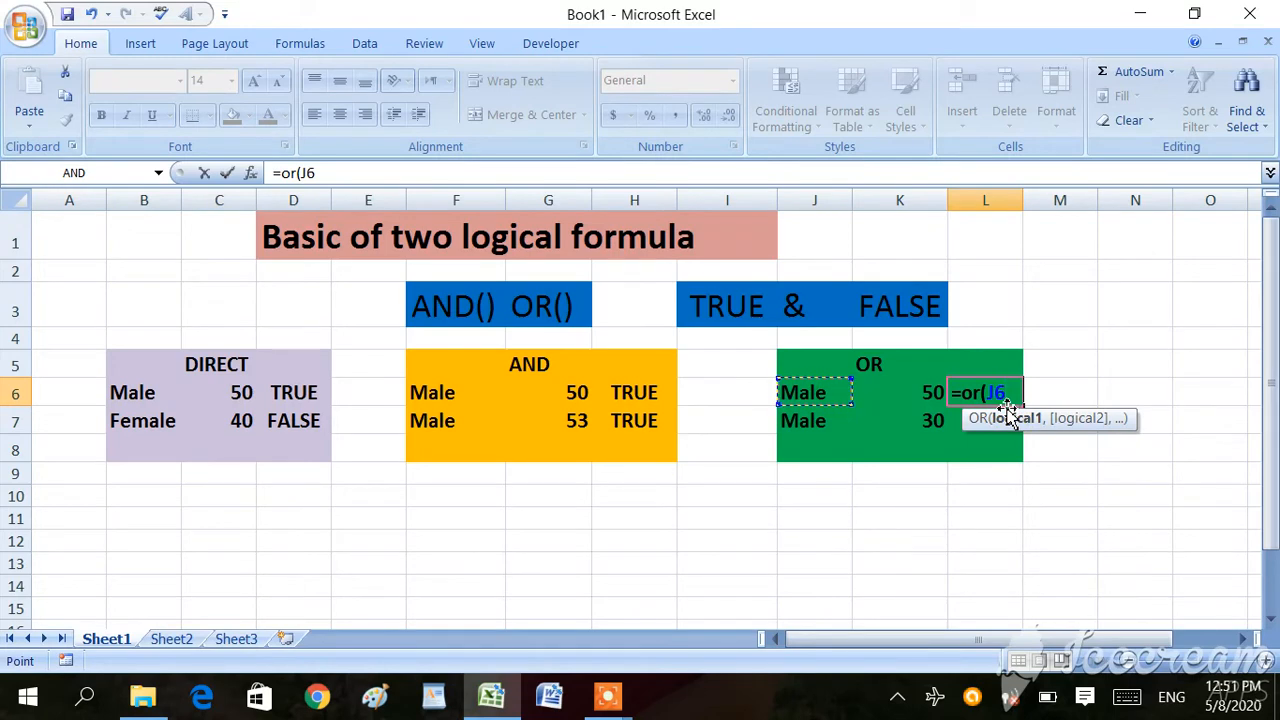
text(")
text(+)
key(BackSpace)
text(=")
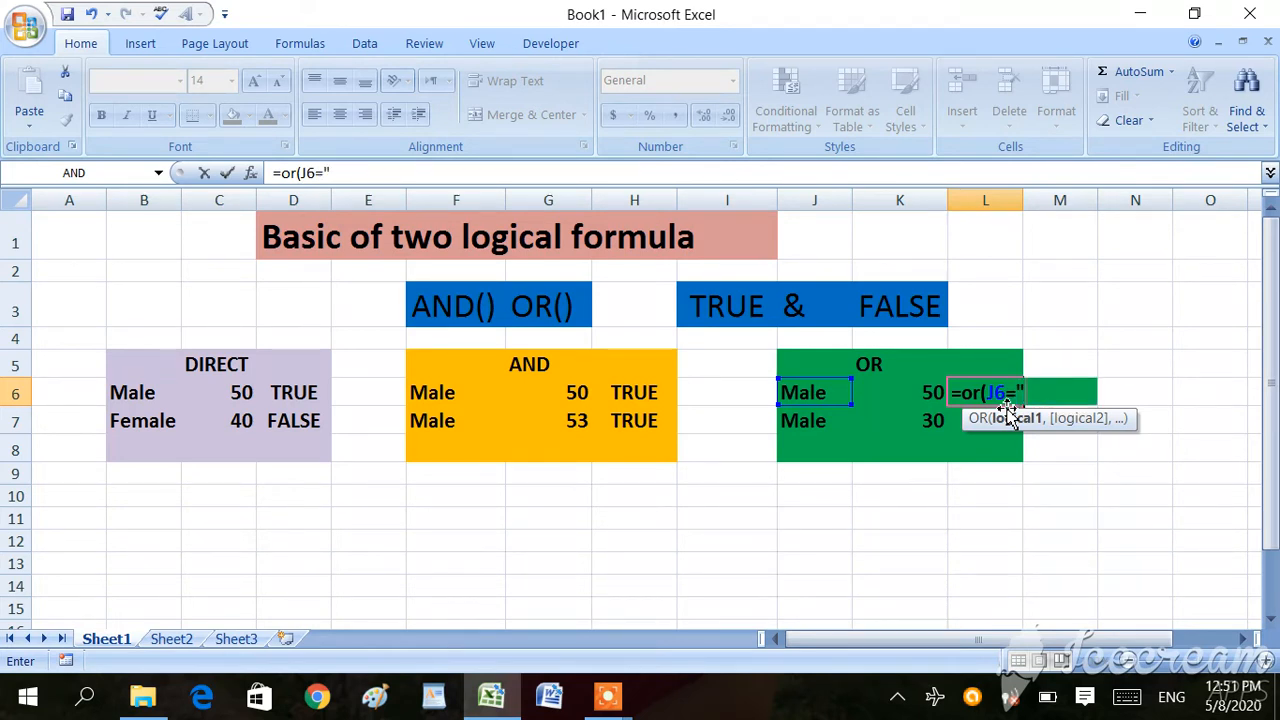
text(MALE")
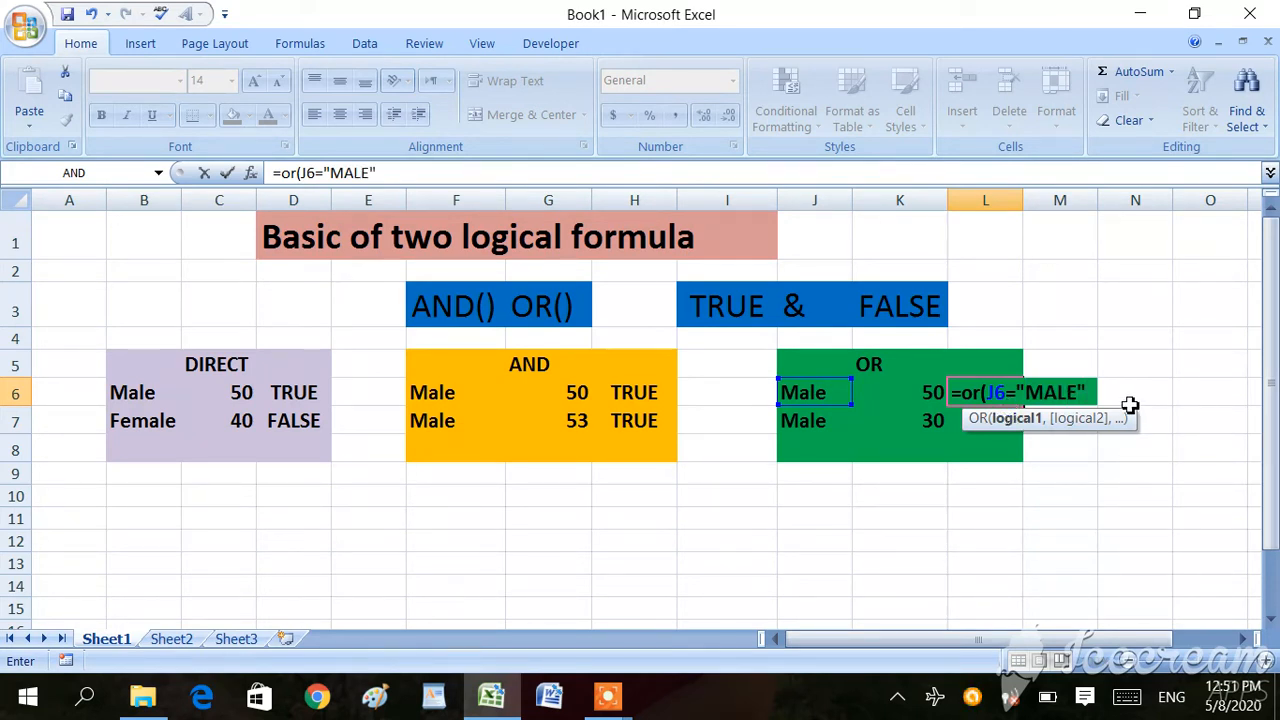
text(<)
key(BackSpace)
text(,)
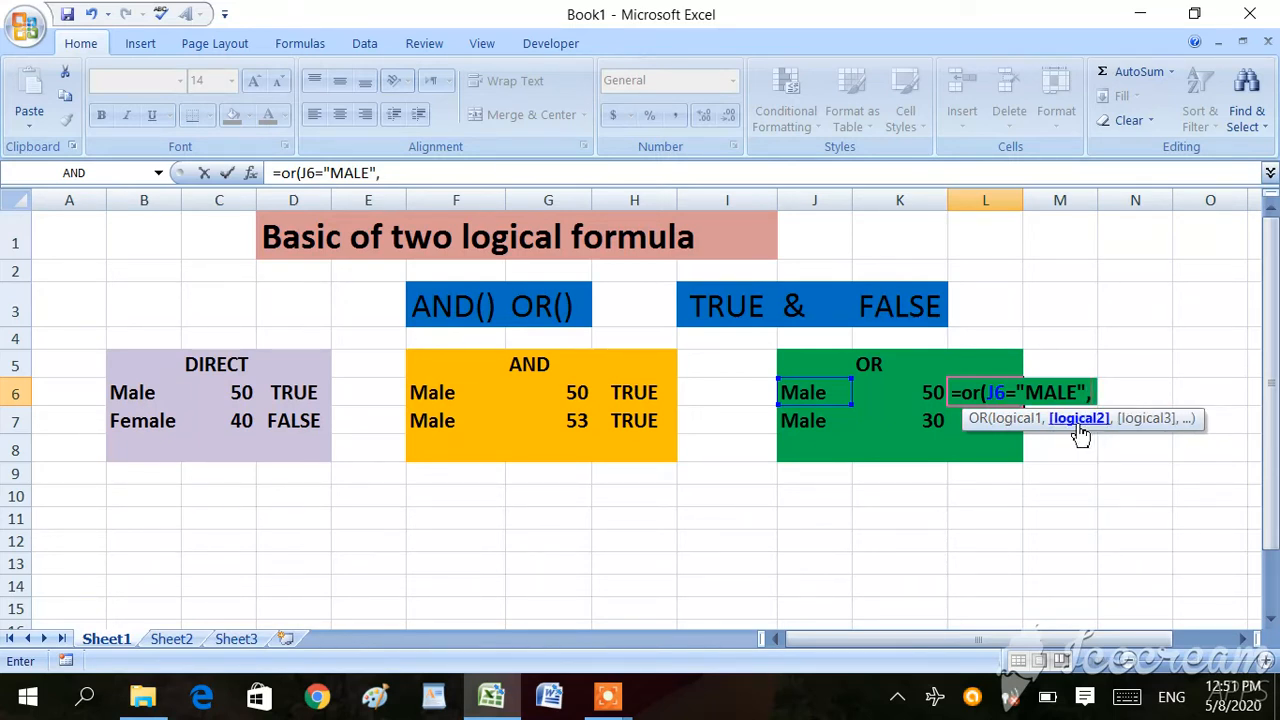
click(919, 393)
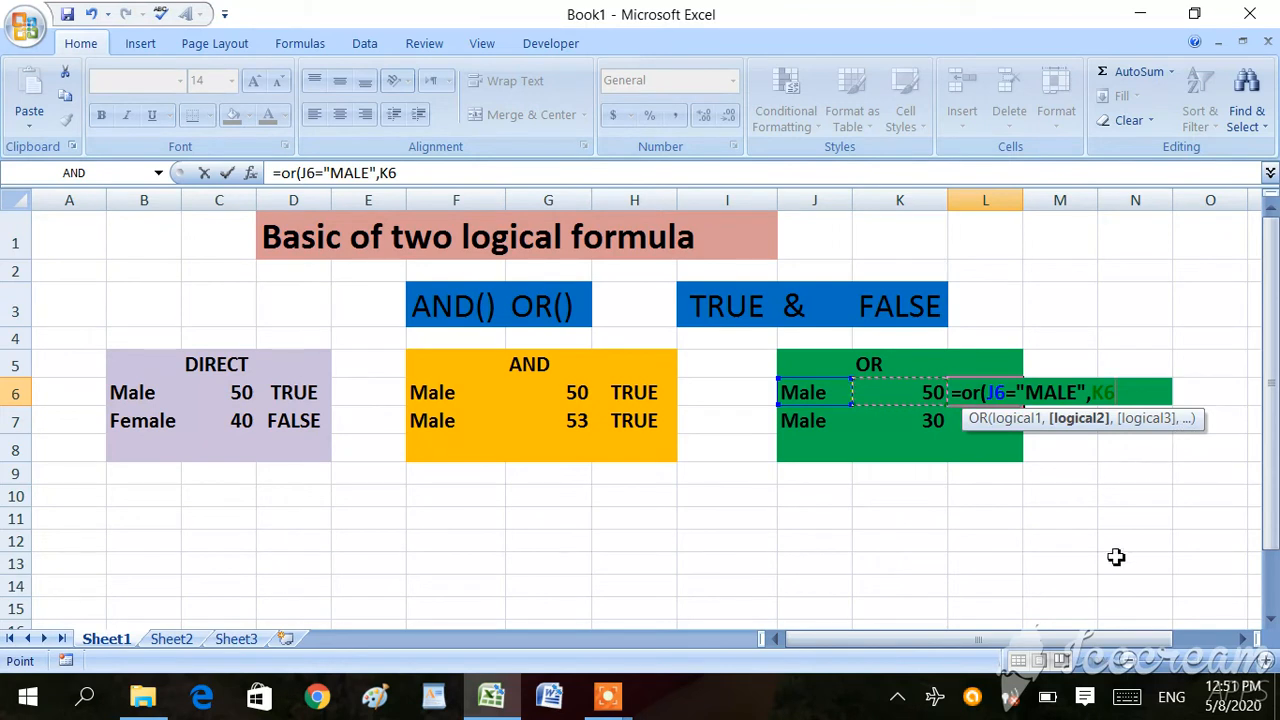
text(>=)
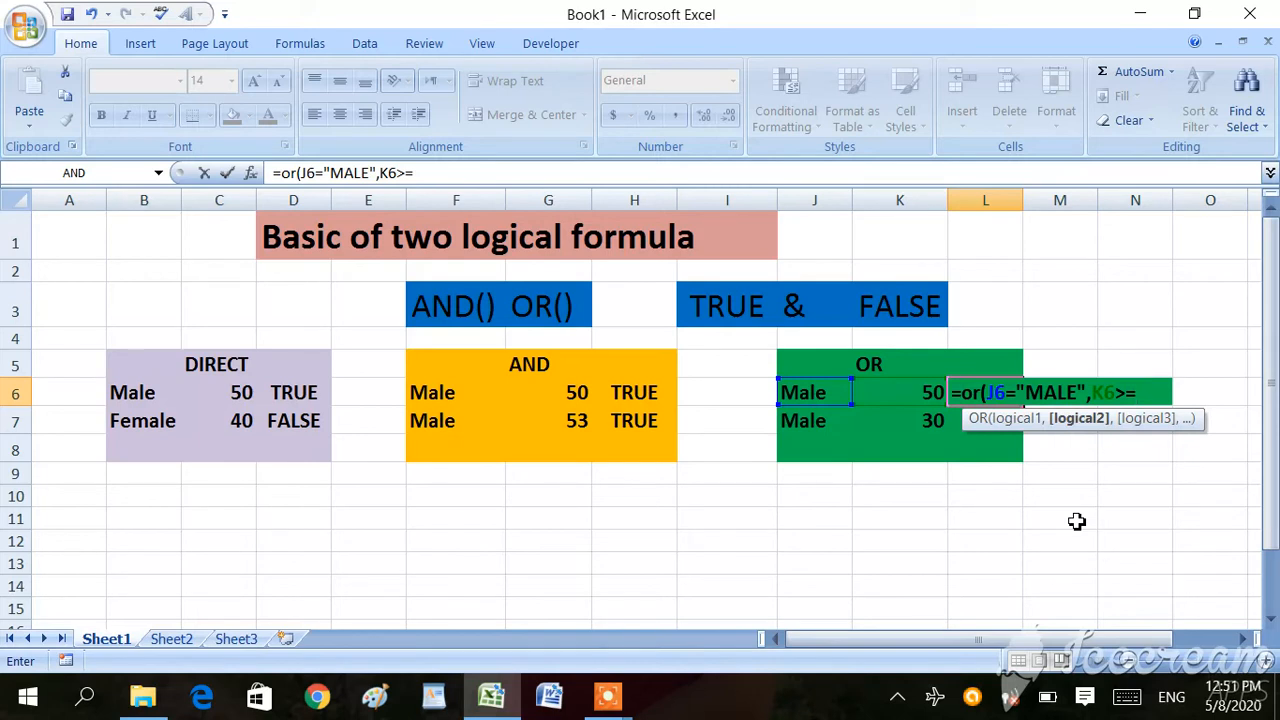
text(50)
key(Return)
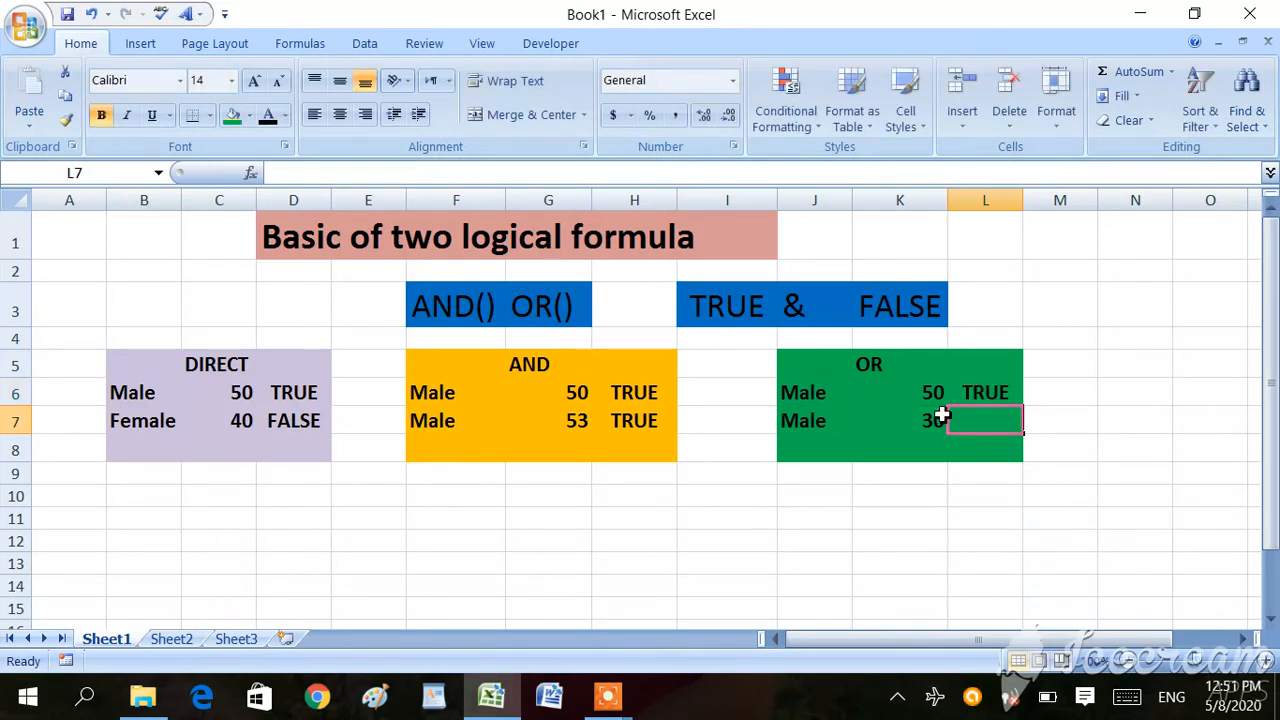
Step: Copy the OR formula from L6 down to L7
click(977, 390)
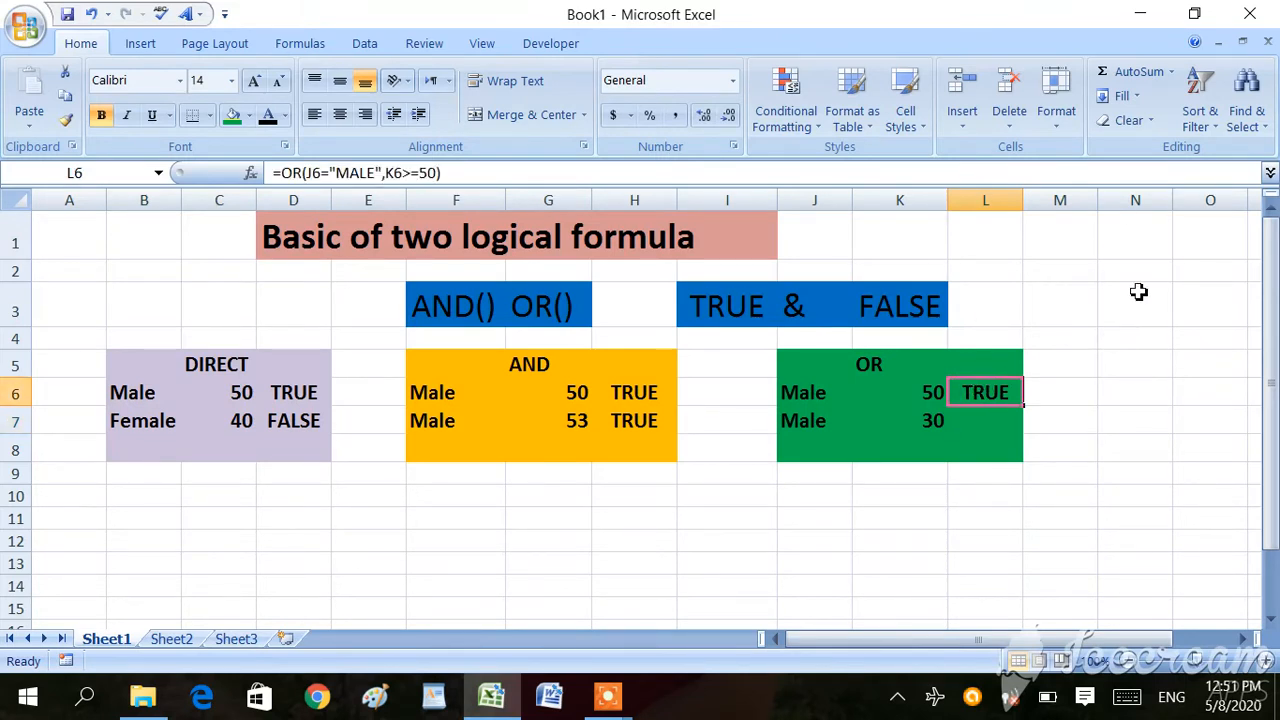
click(1030, 408)
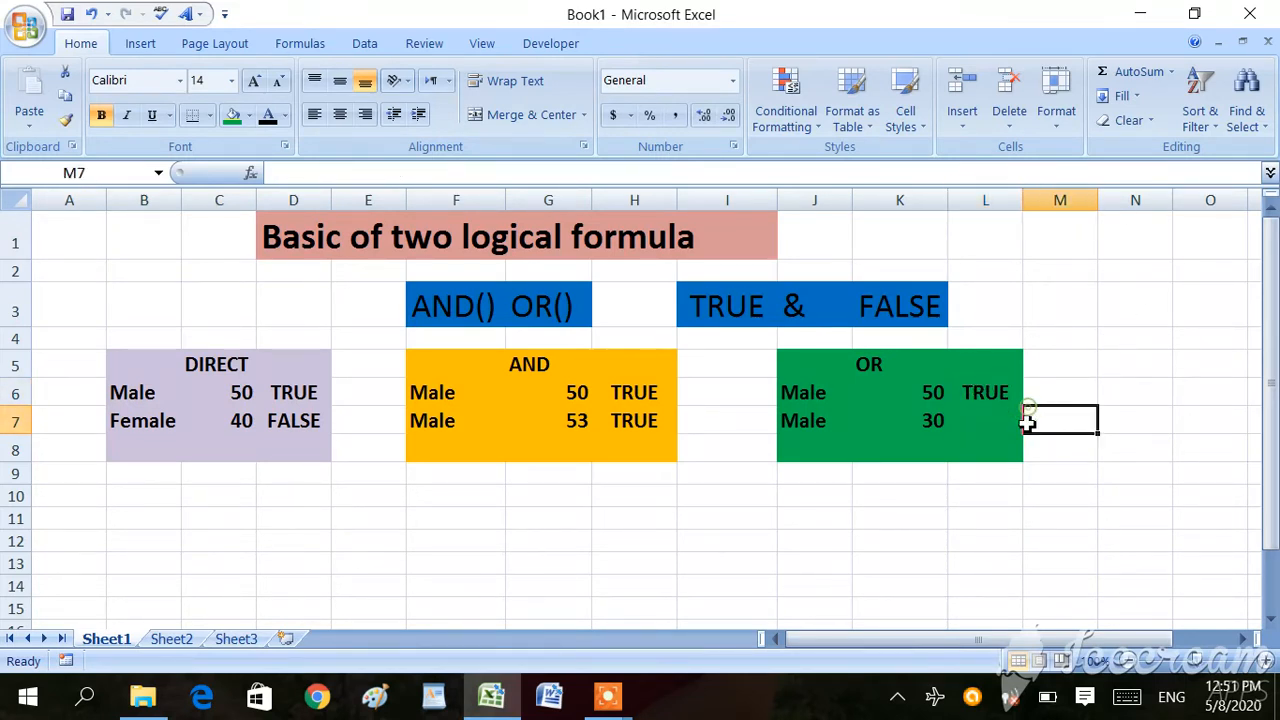
click(1003, 394)
drag(1022, 411, 1024, 433)
click(985, 467)
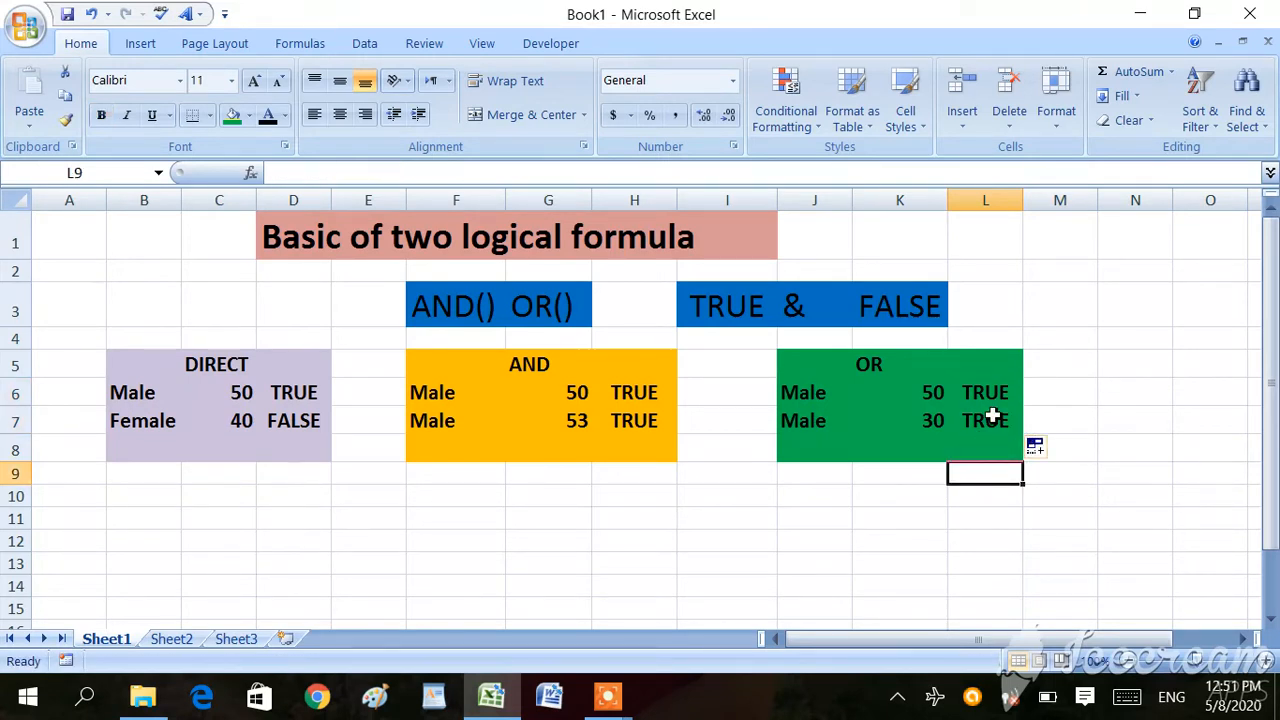
click(988, 419)
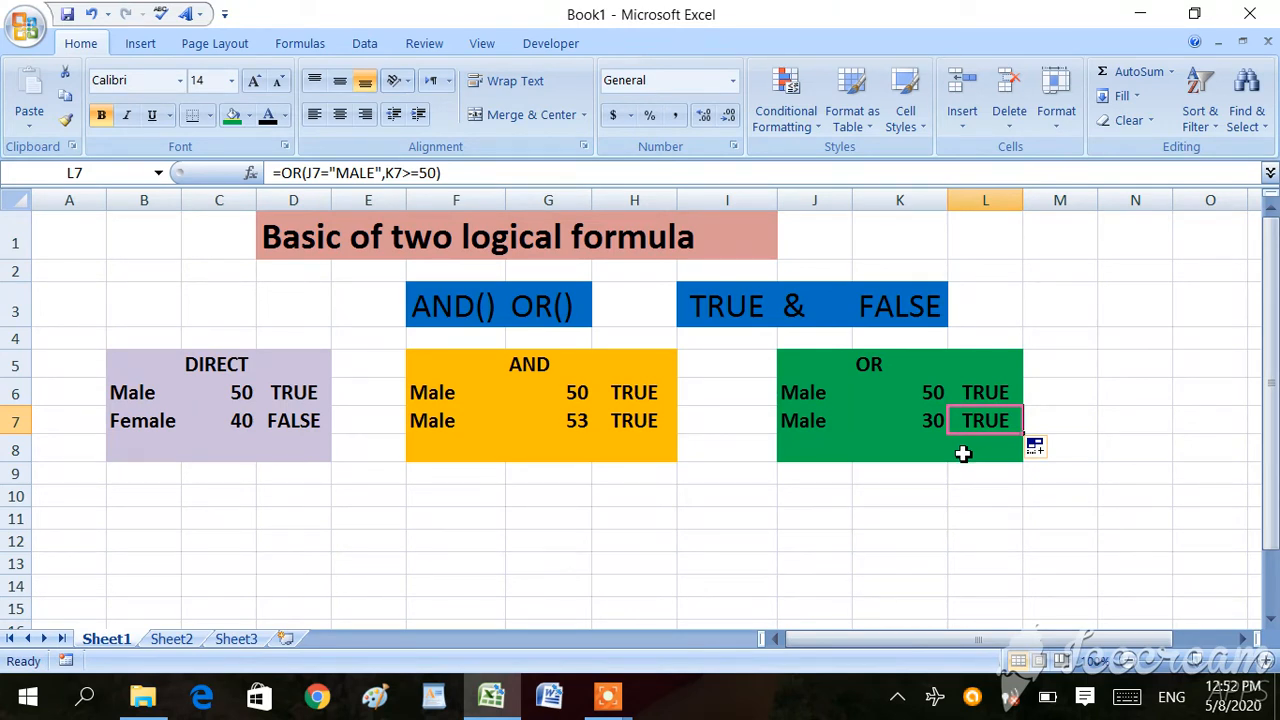
Step: Change the label in J7 of the OR table to Female and inspect the OR formulas in L6 and L7
click(817, 422)
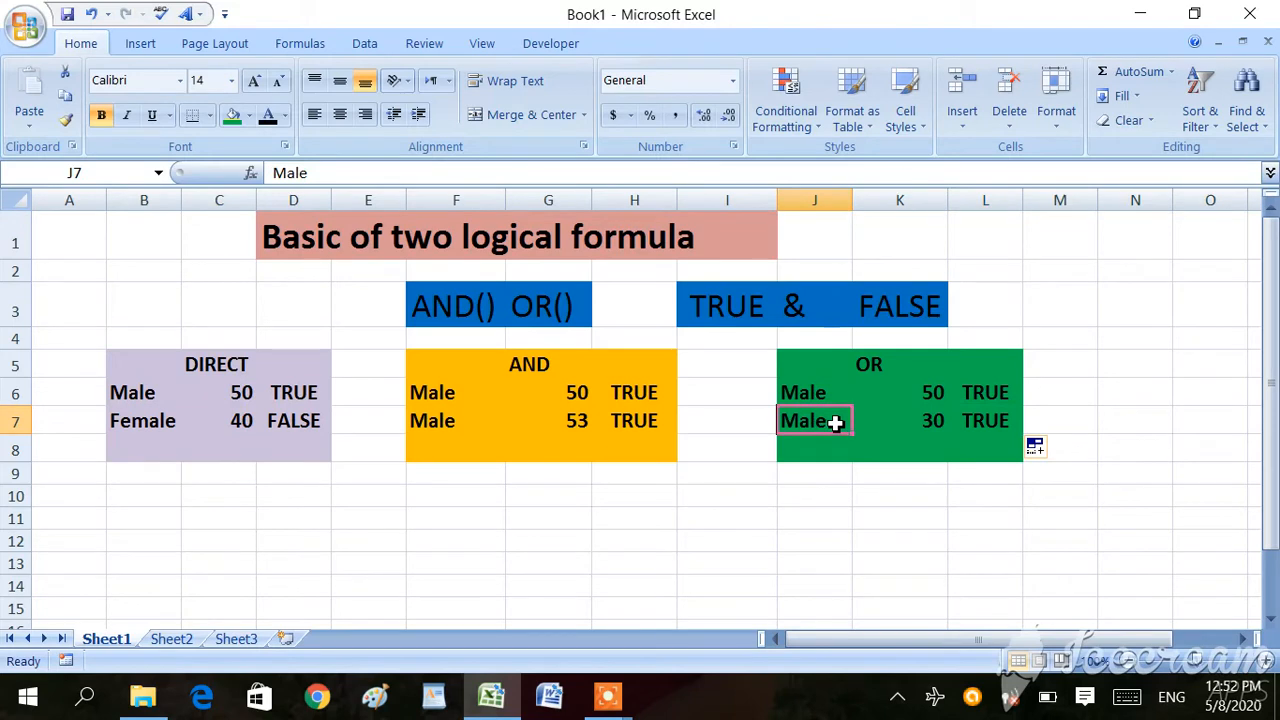
text(FA)
key(BackSpace)
text(am)
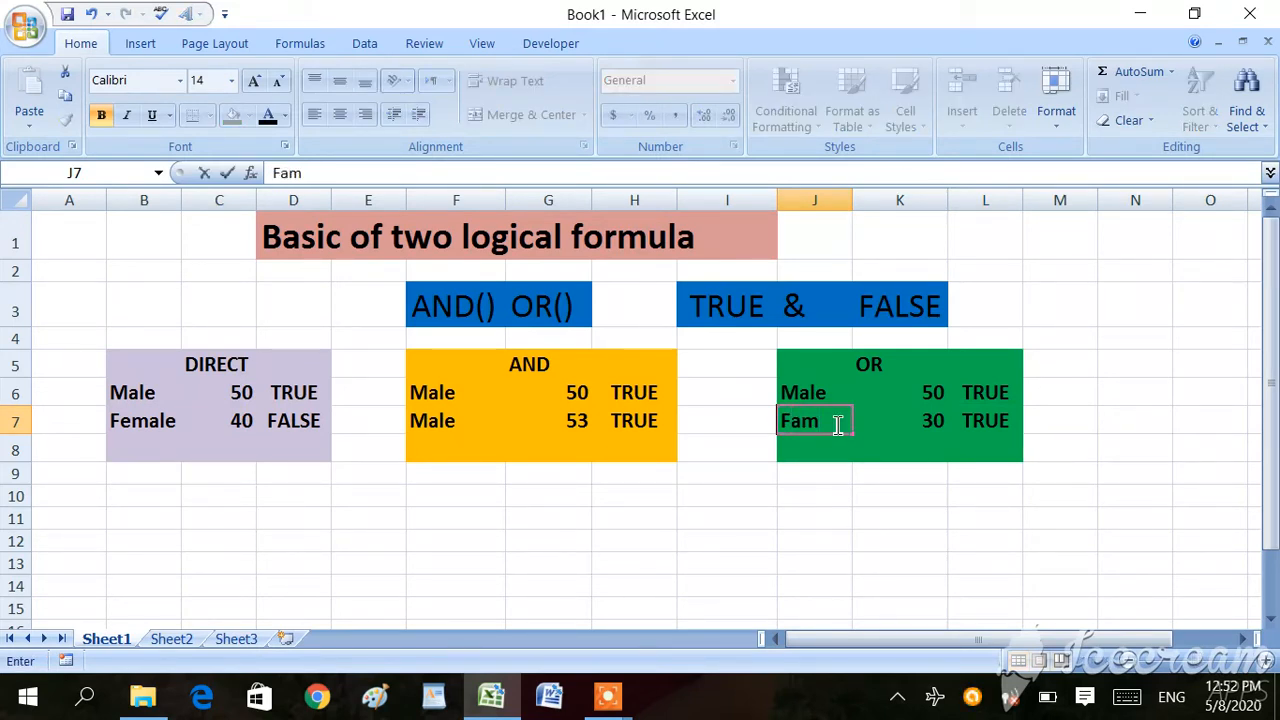
key(BackSpace)
text(emale)
key(Return)
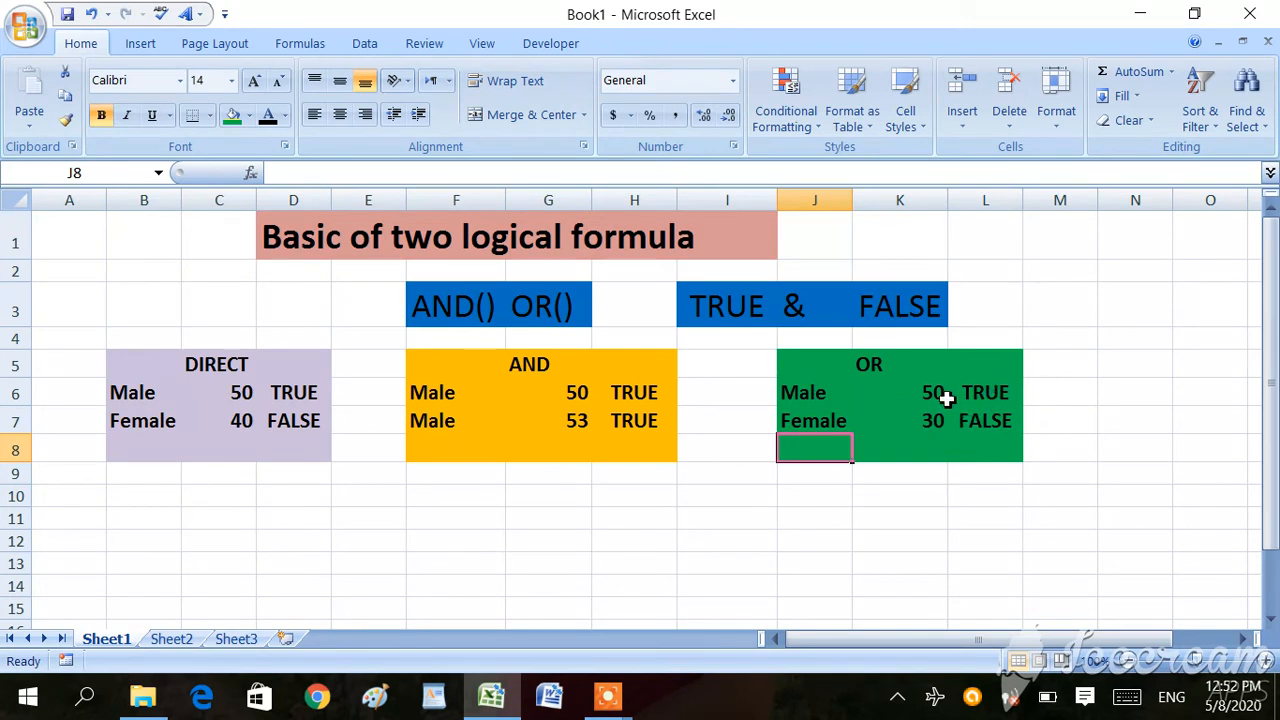
double_click(986, 392)
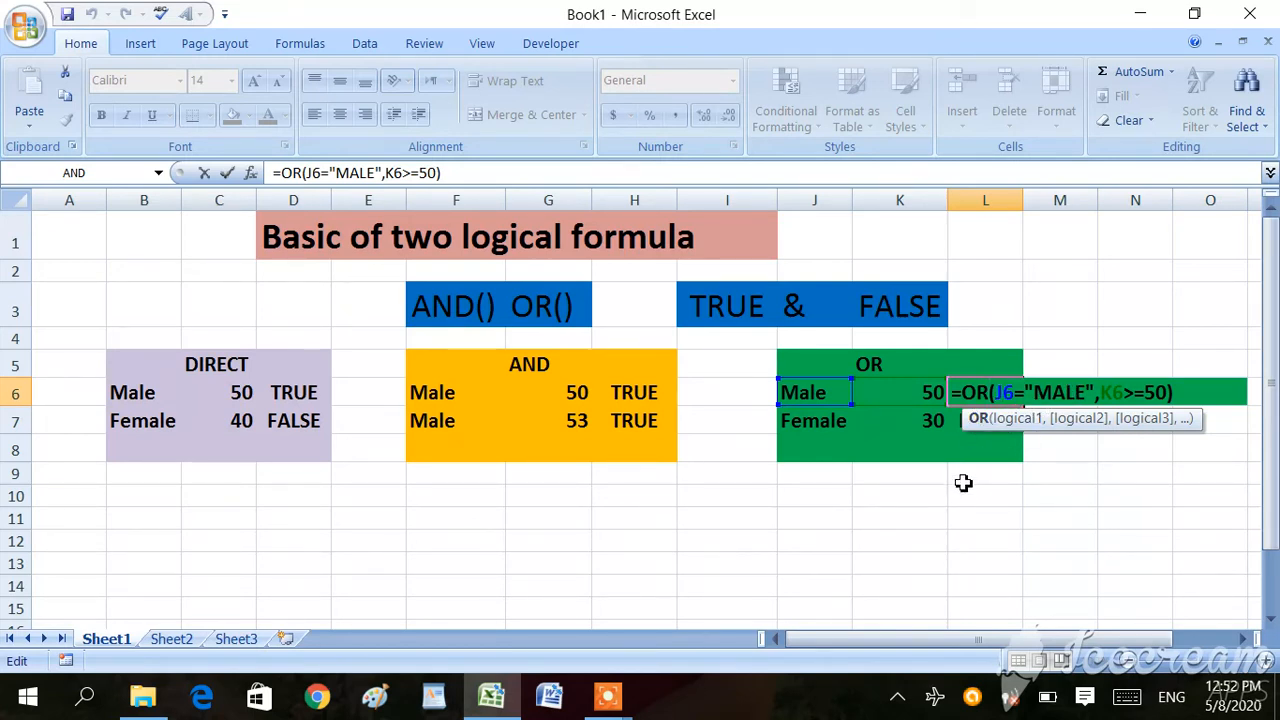
click(916, 474)
click(981, 421)
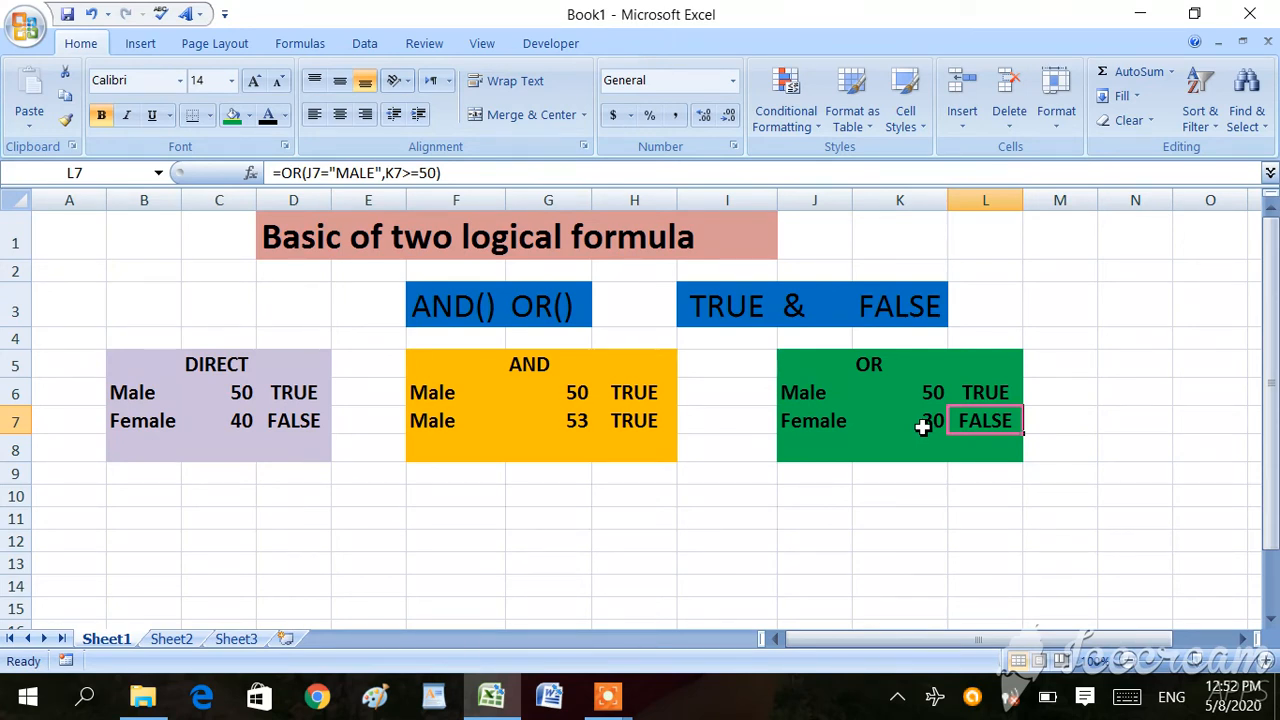
Step: Set the label in J7 of the OR table back to Male
click(820, 420)
text(Ma)
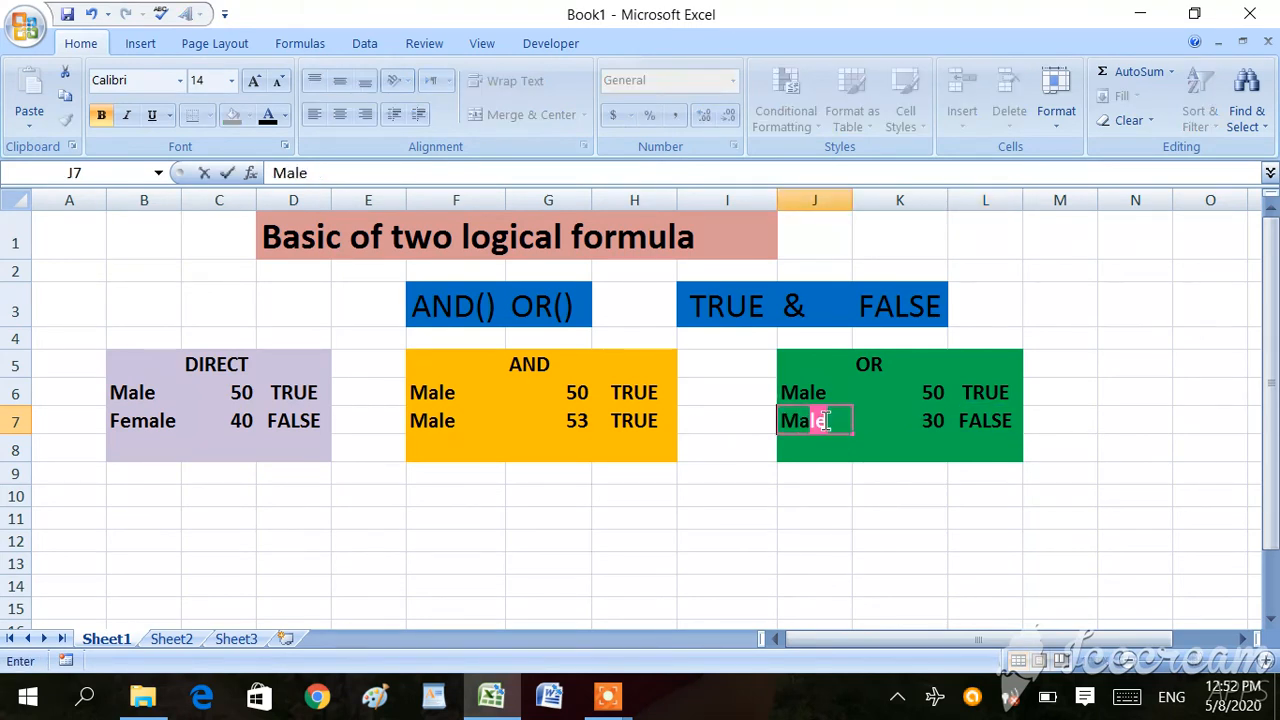
text(lw)
key(BackSpace)
text(e)
click(754, 574)
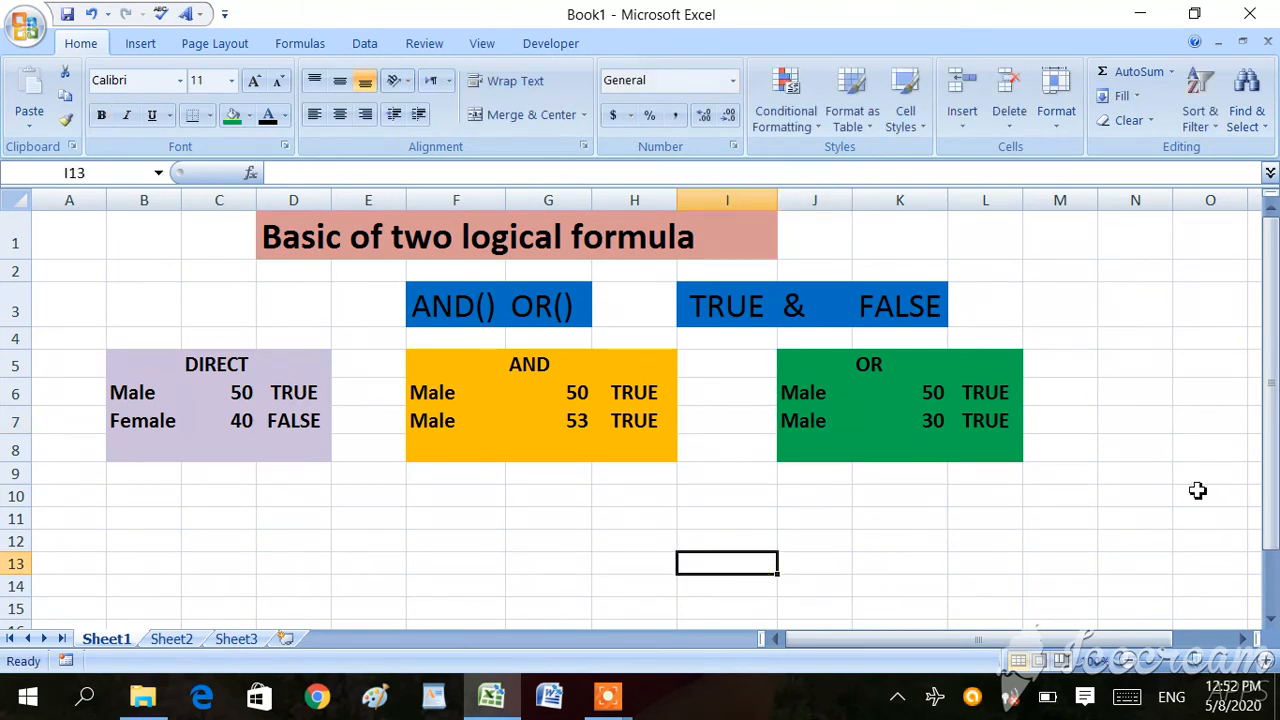
click(935, 427)
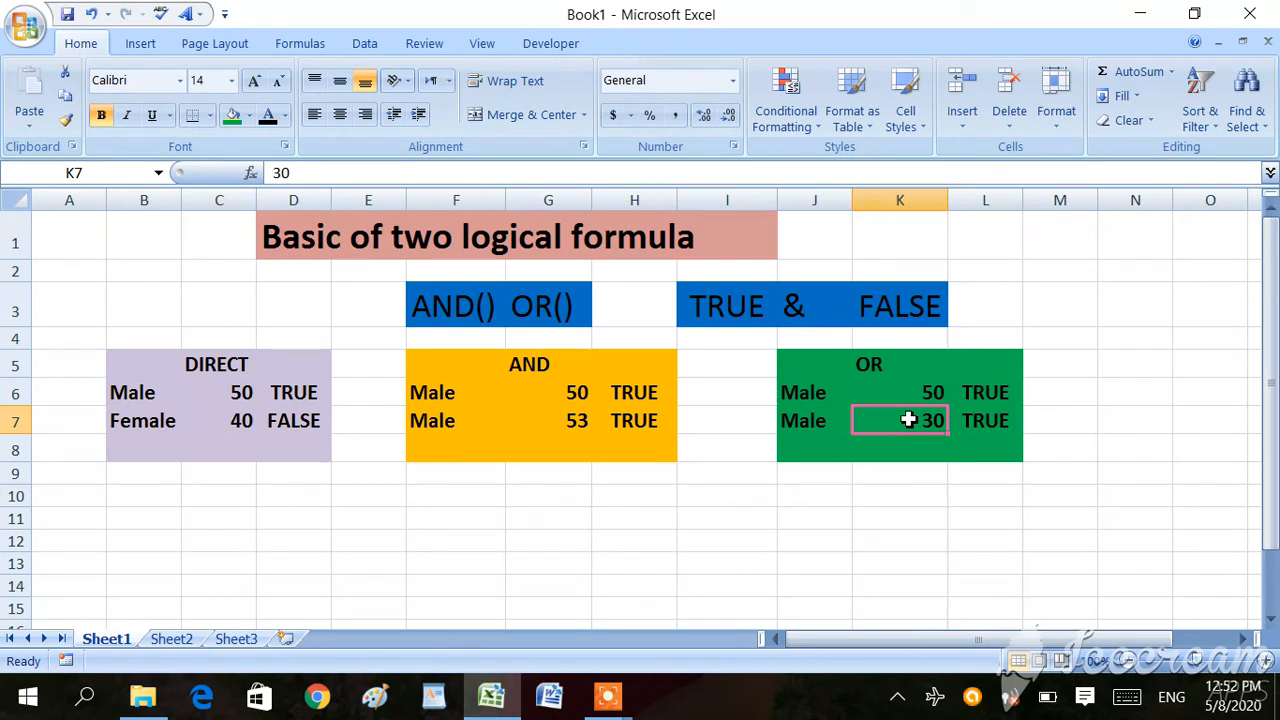
click(617, 710)
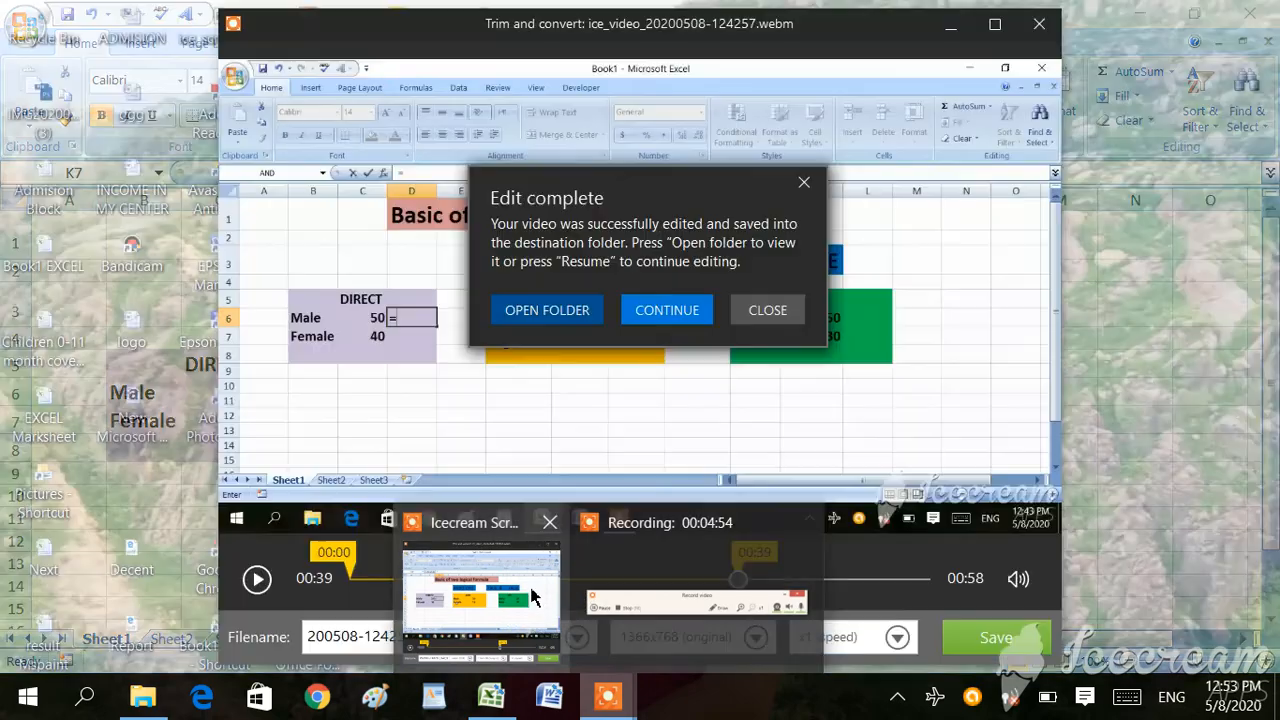
mouse_move(533, 597)
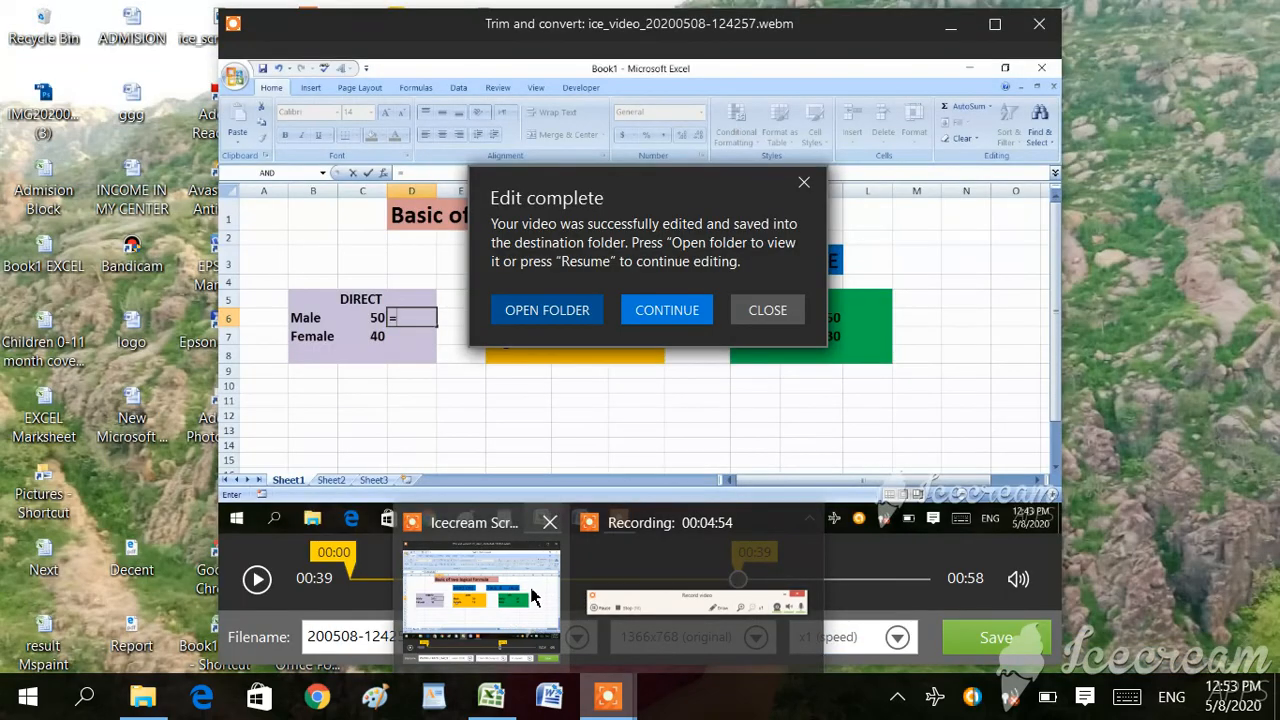
click(649, 609)
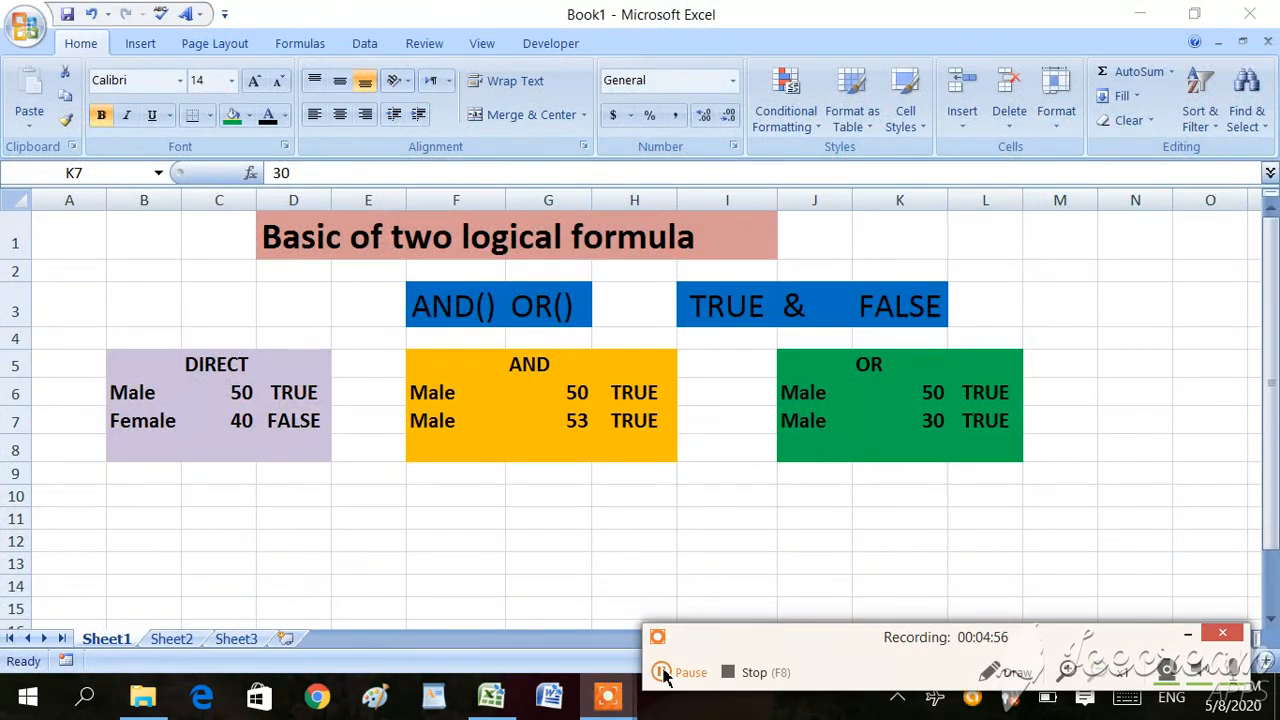